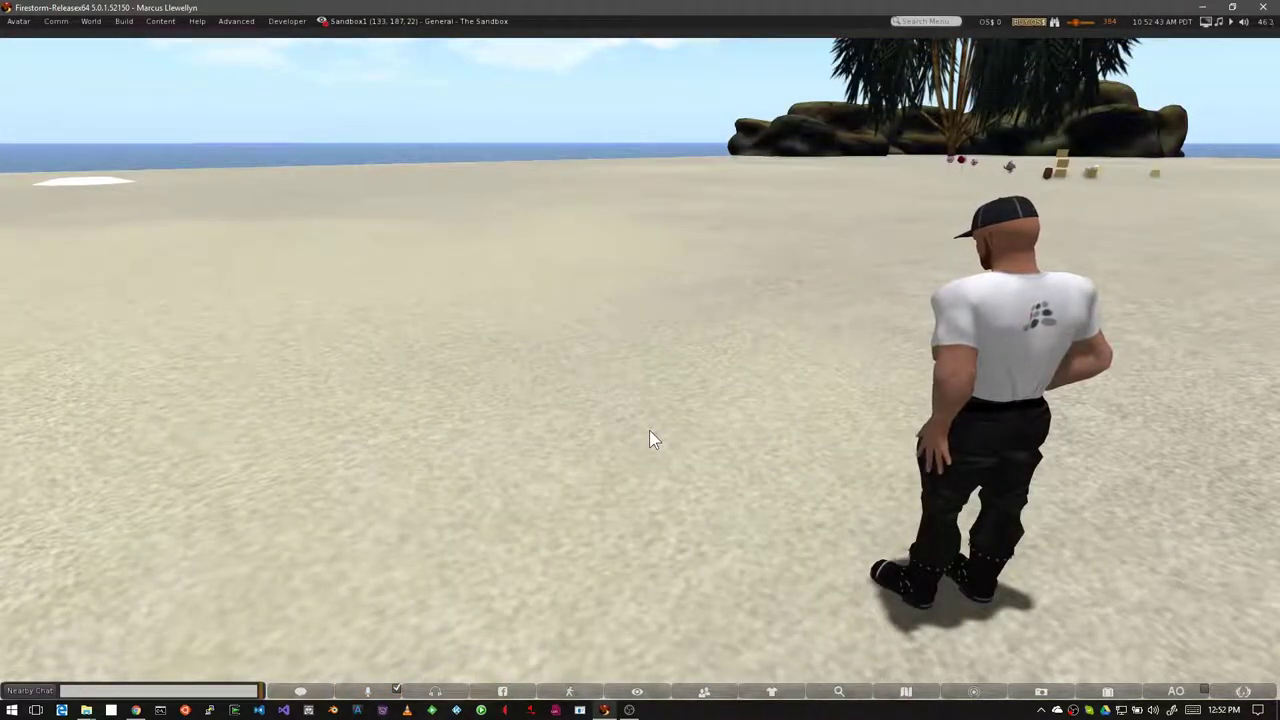
Rez a cube and two cylinders on the sand from the ground's Create menu.
right_click(597, 380)
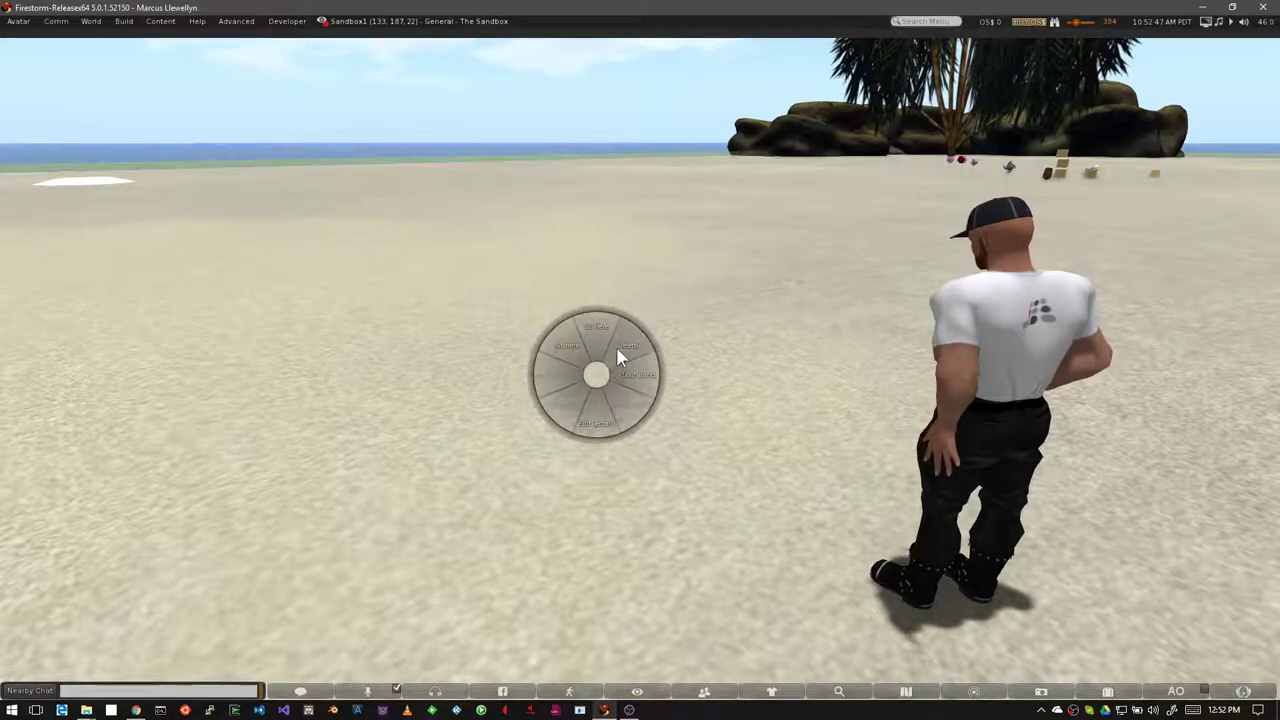
left_click(616, 346)
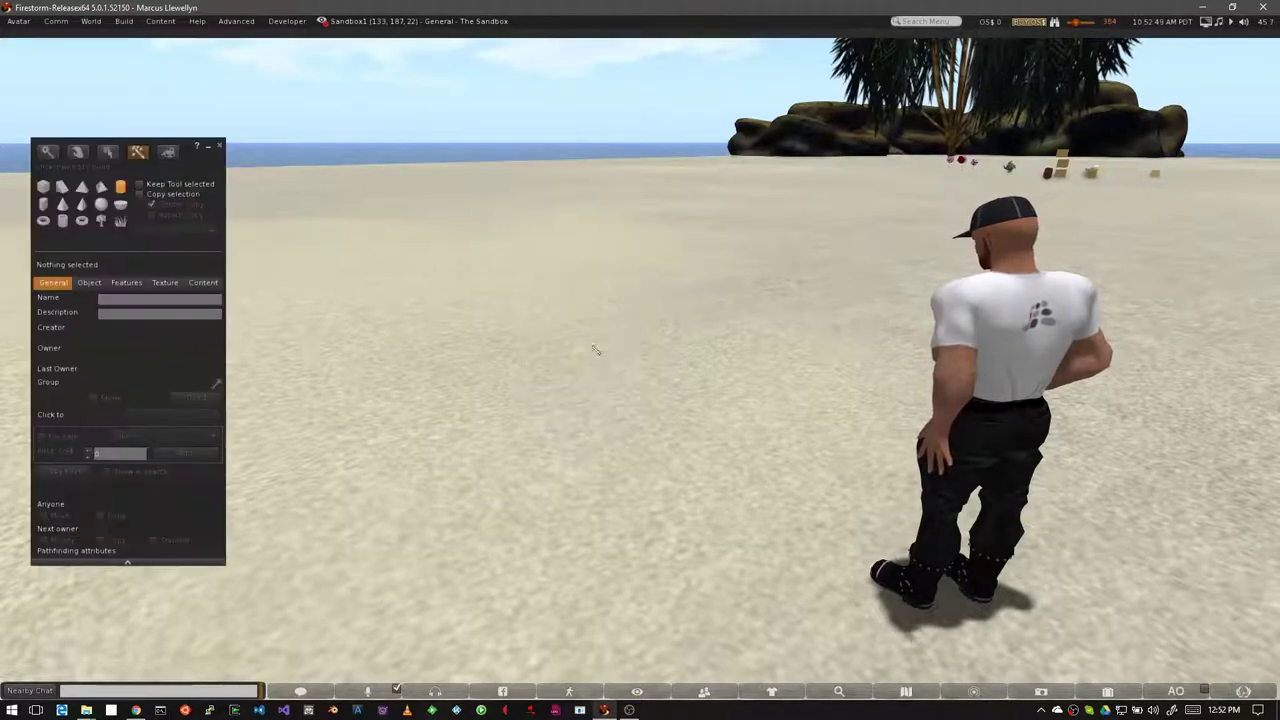
left_click(540, 347)
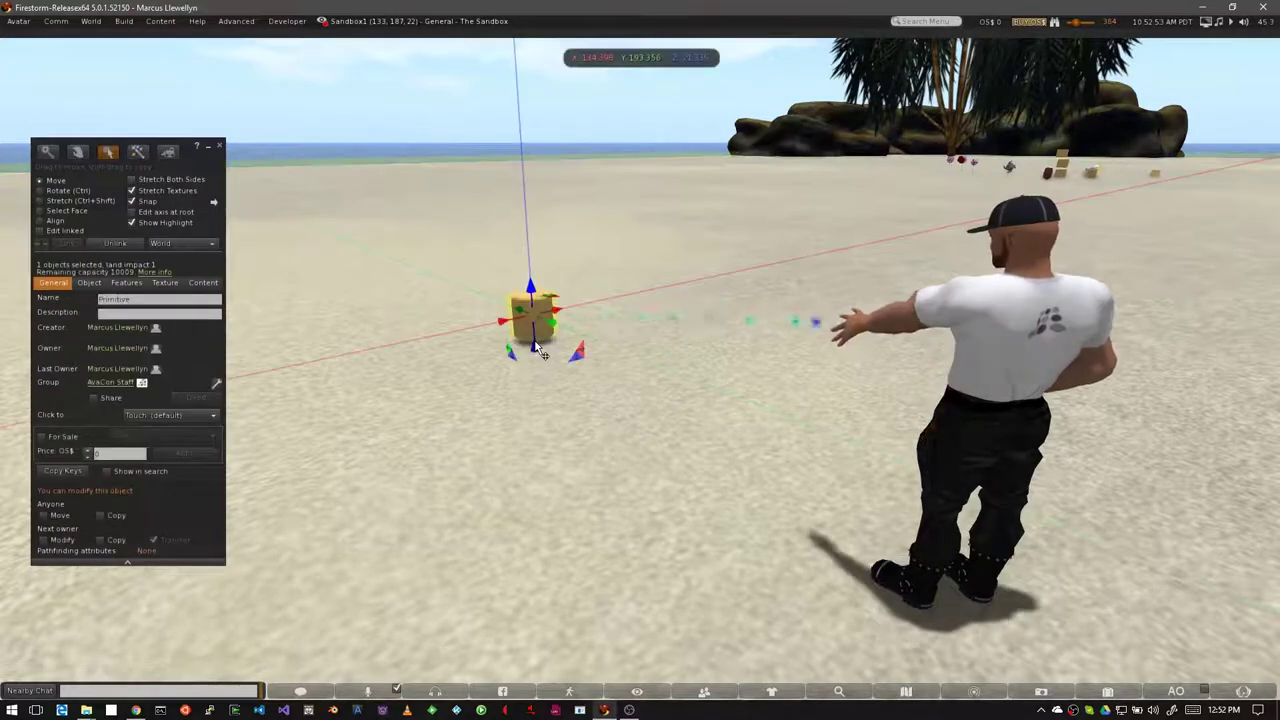
right_click(478, 435)
left_click(514, 407)
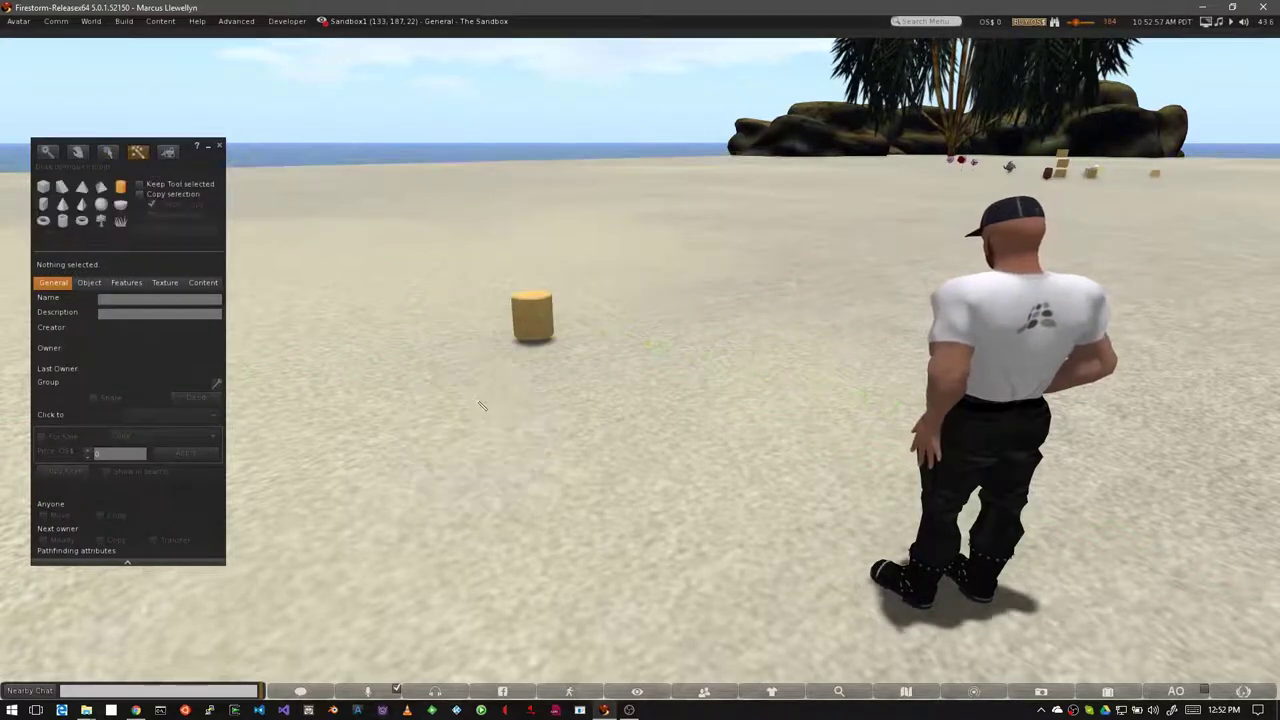
left_click(472, 370)
right_click(613, 385)
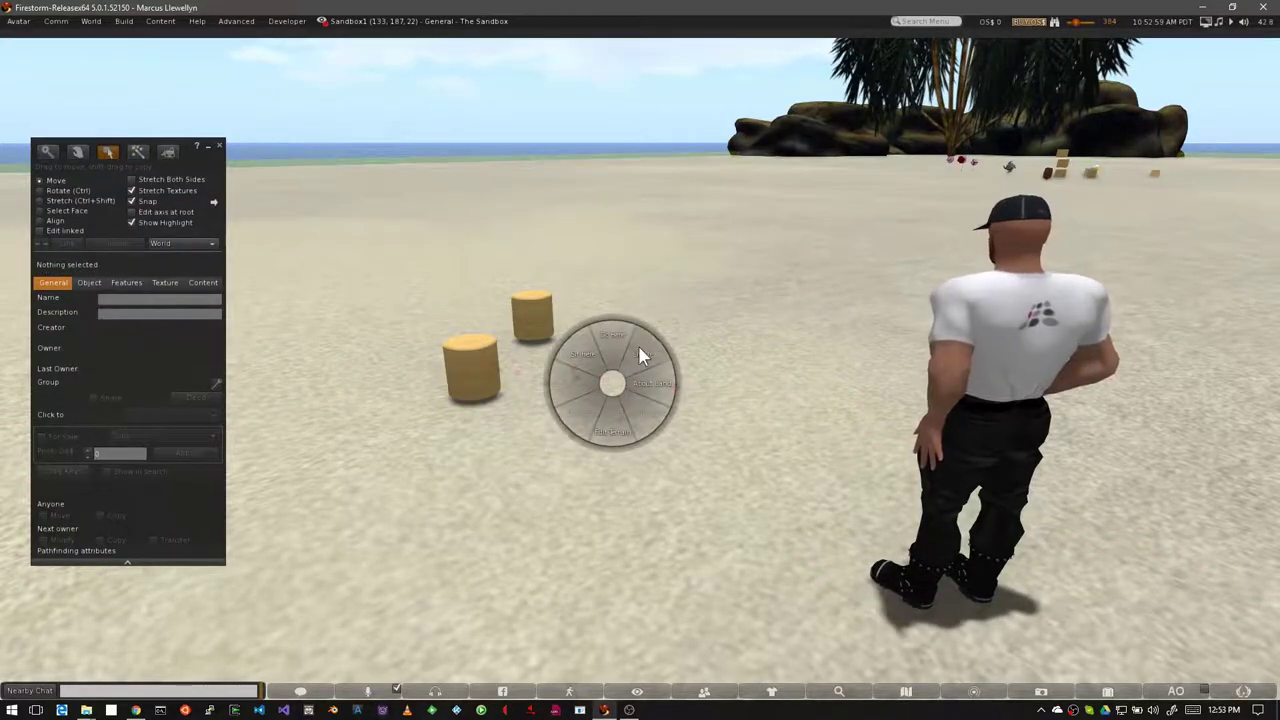
left_click(646, 354)
left_click(625, 398)
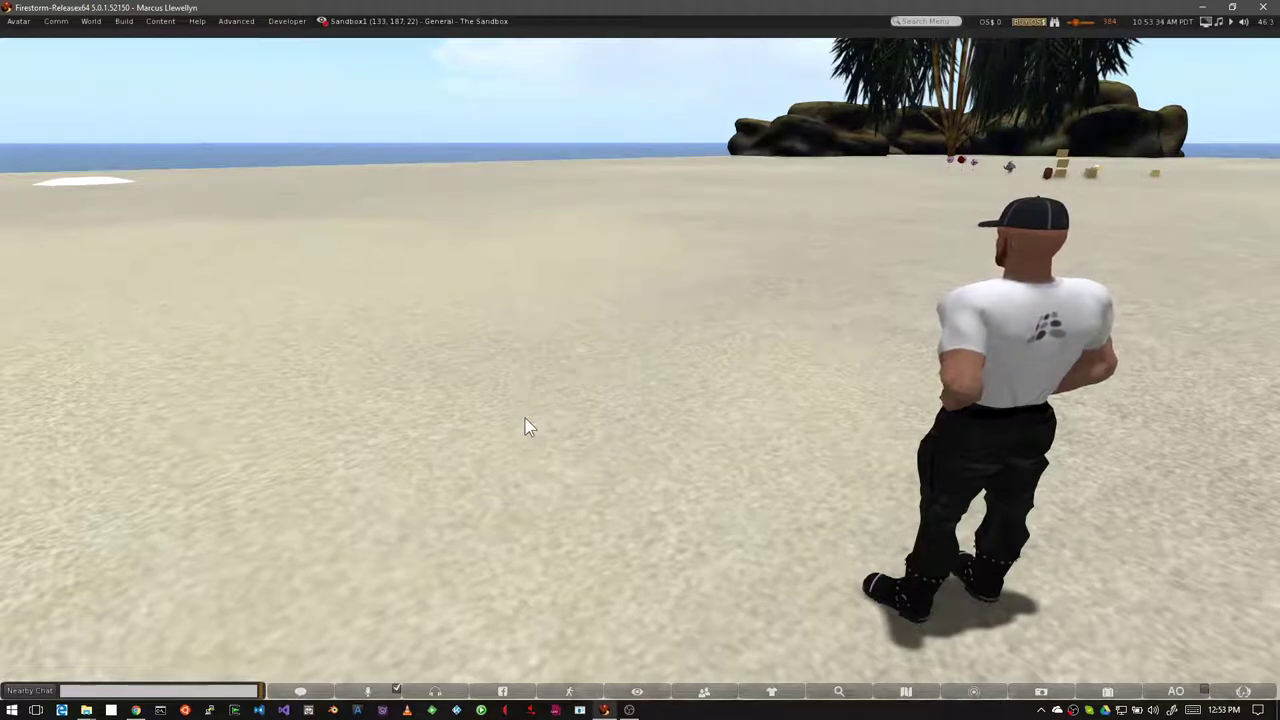
With the build tools open, rez a prism, a cube and a sphere on the sand.
key("ctrl+b")
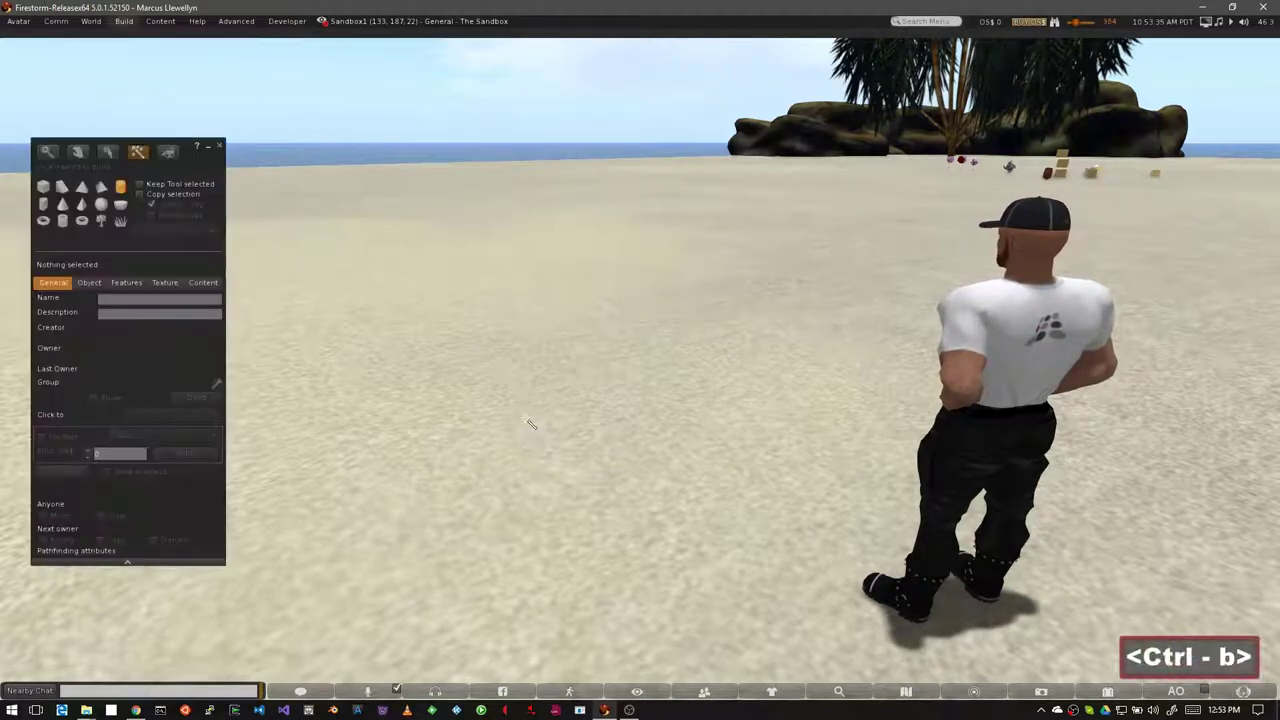
left_click(82, 189)
left_click(508, 312)
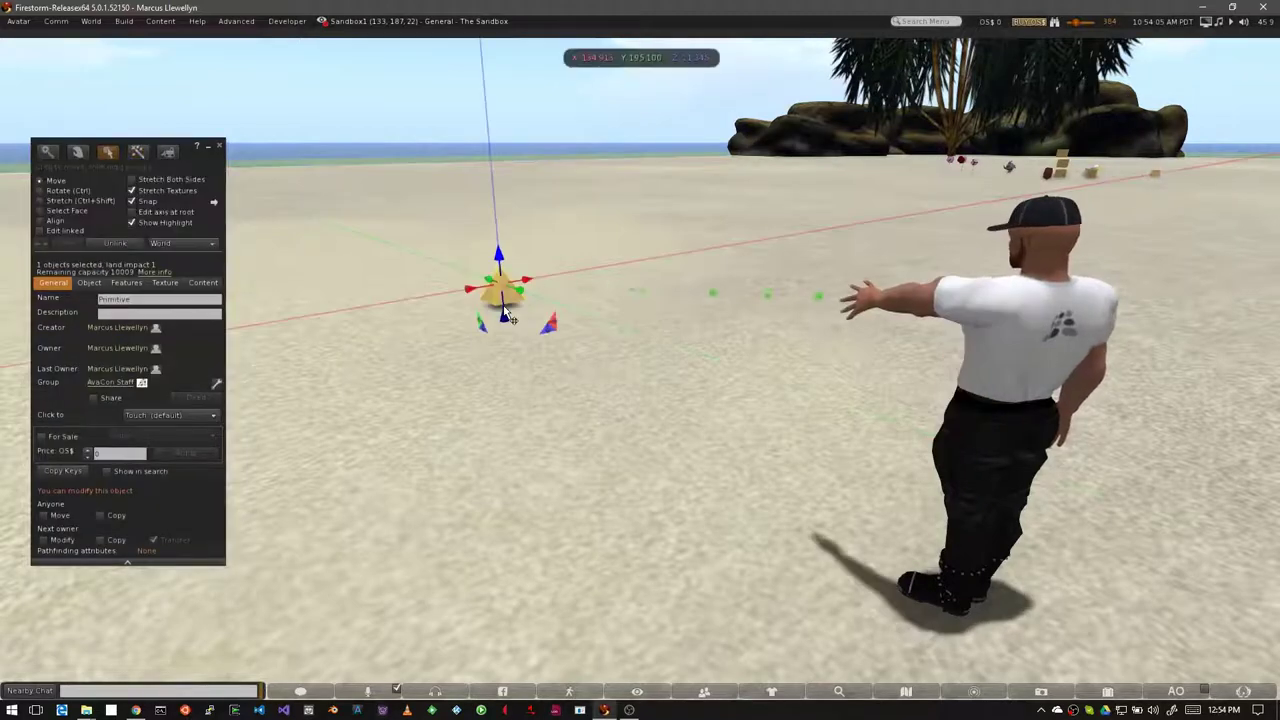
left_click(137, 151)
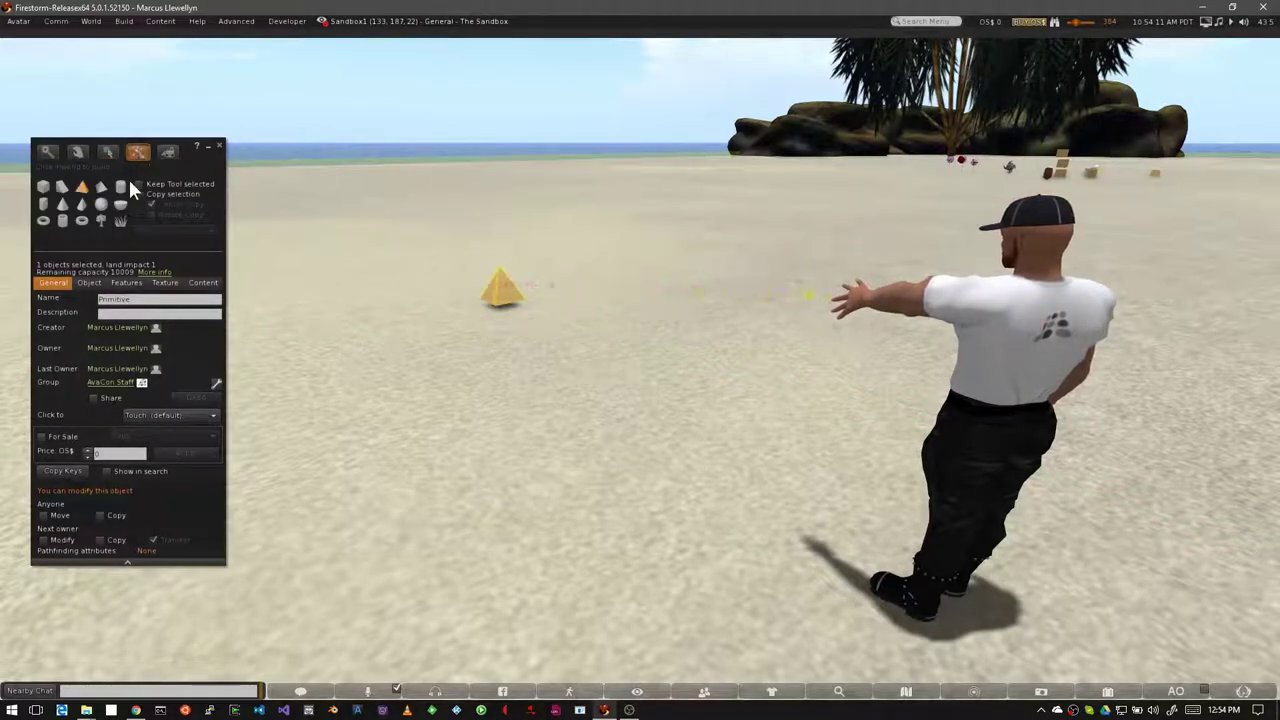
left_click(120, 187)
left_click(422, 345)
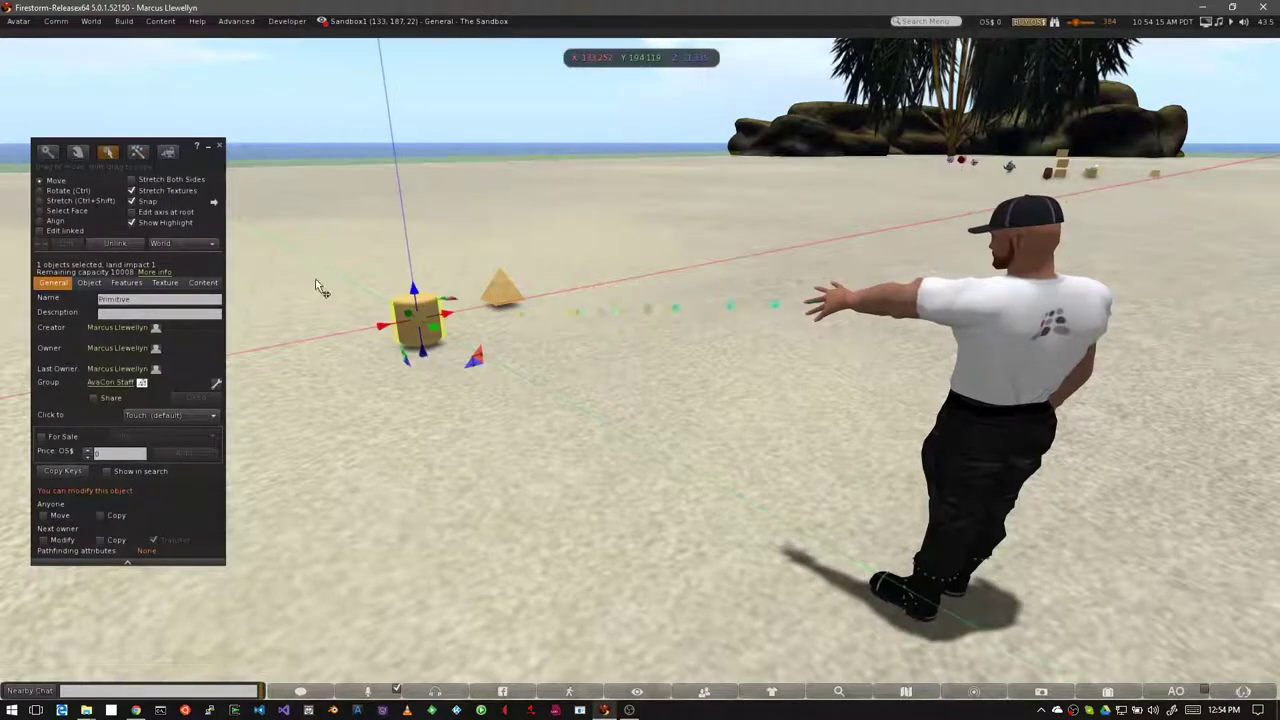
left_click(137, 151)
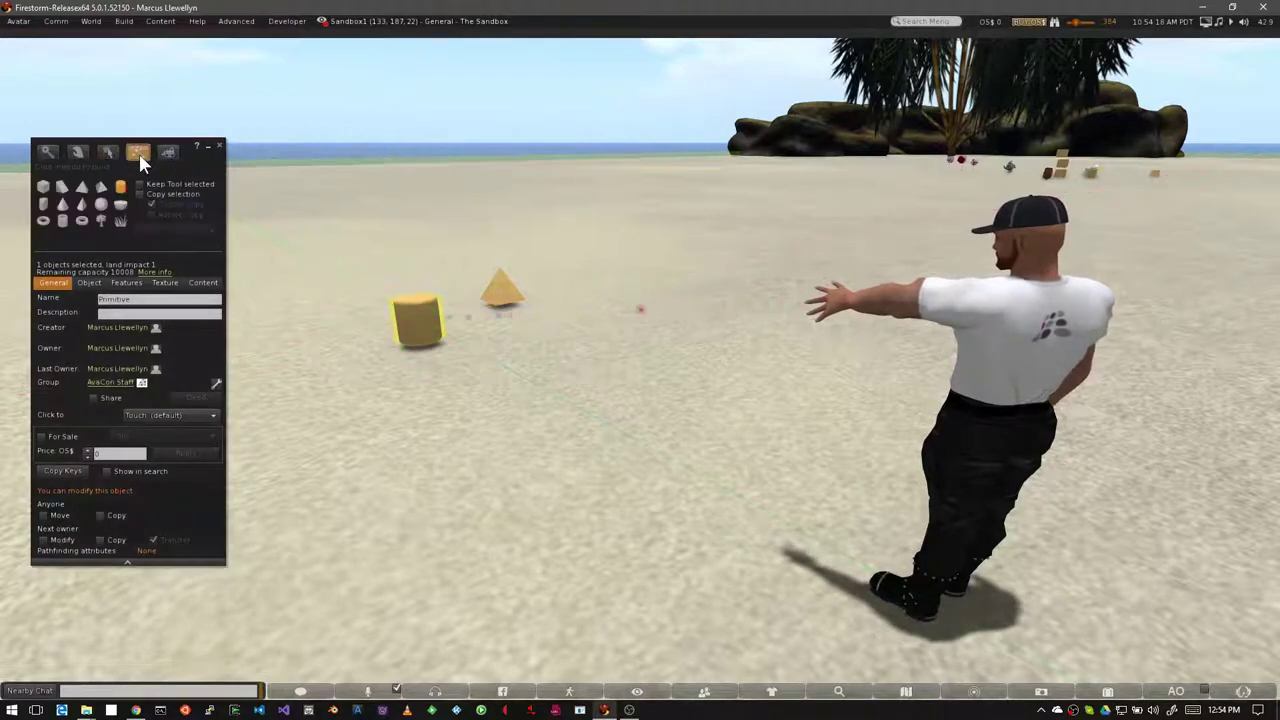
left_click(102, 206)
left_click(572, 347)
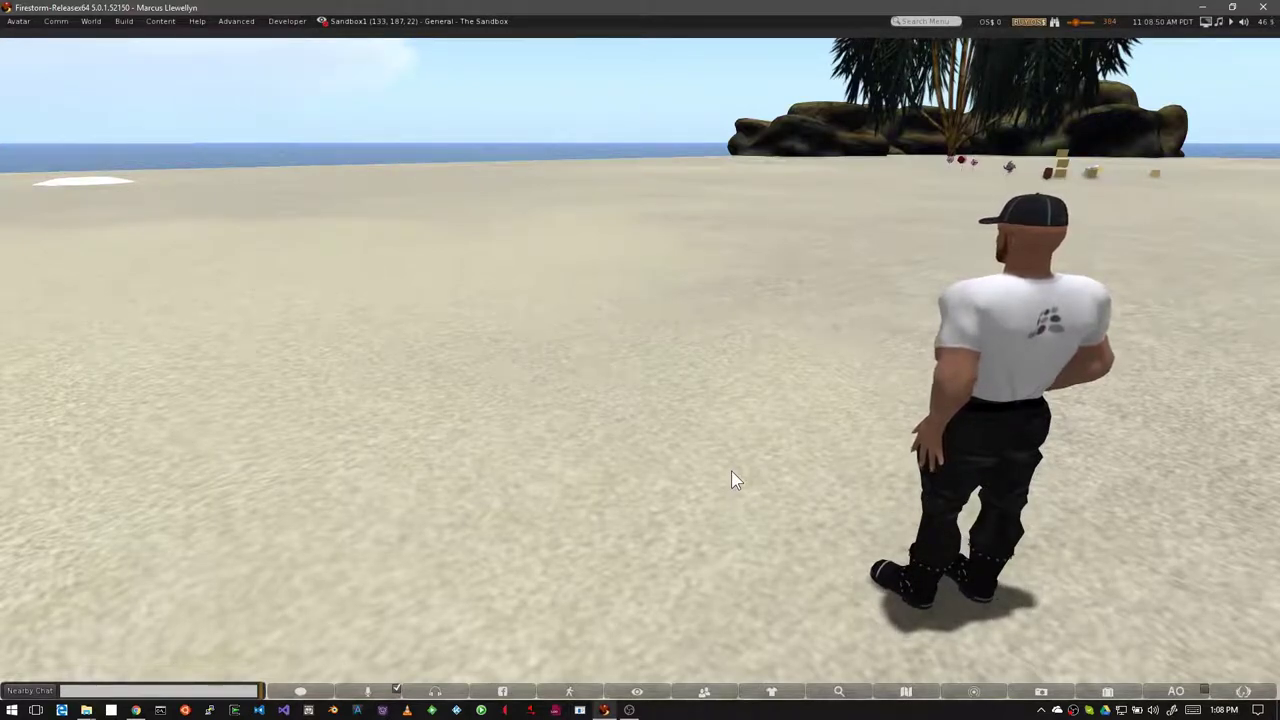
Rez a new plywood cube on the sand and show its Object shape parameters.
right_click(635, 368)
left_click(663, 337)
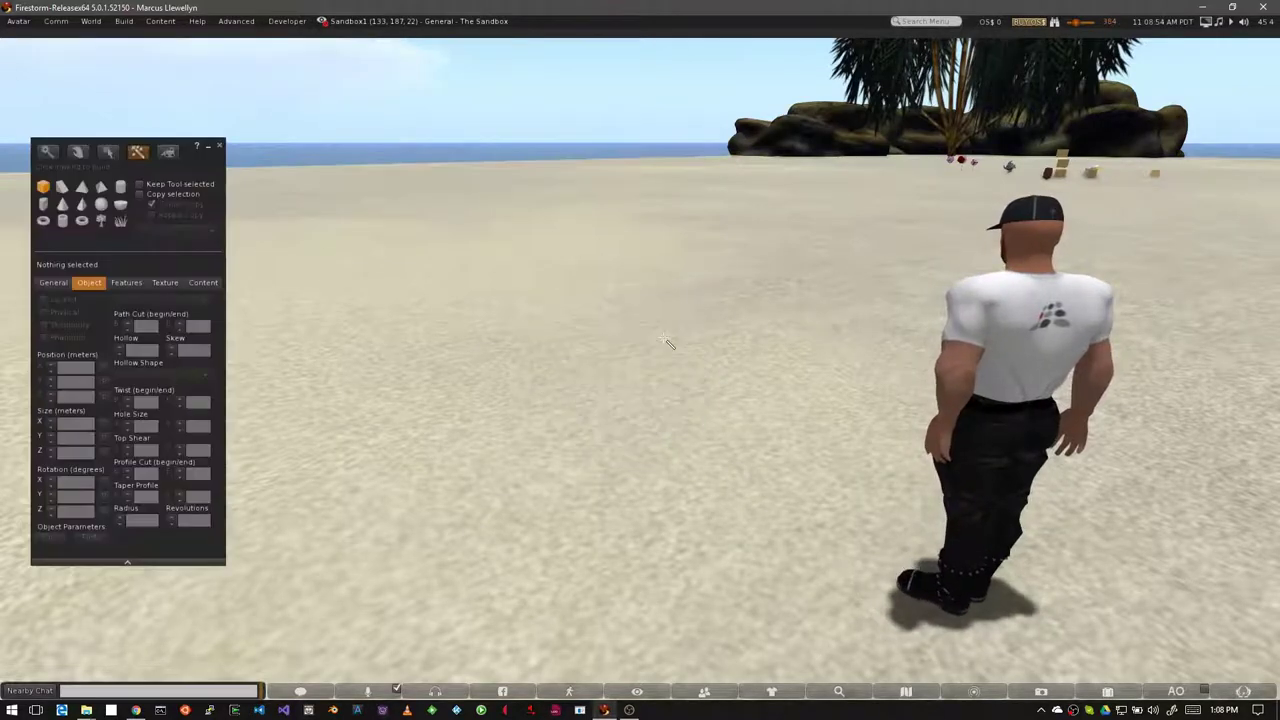
left_click(647, 356)
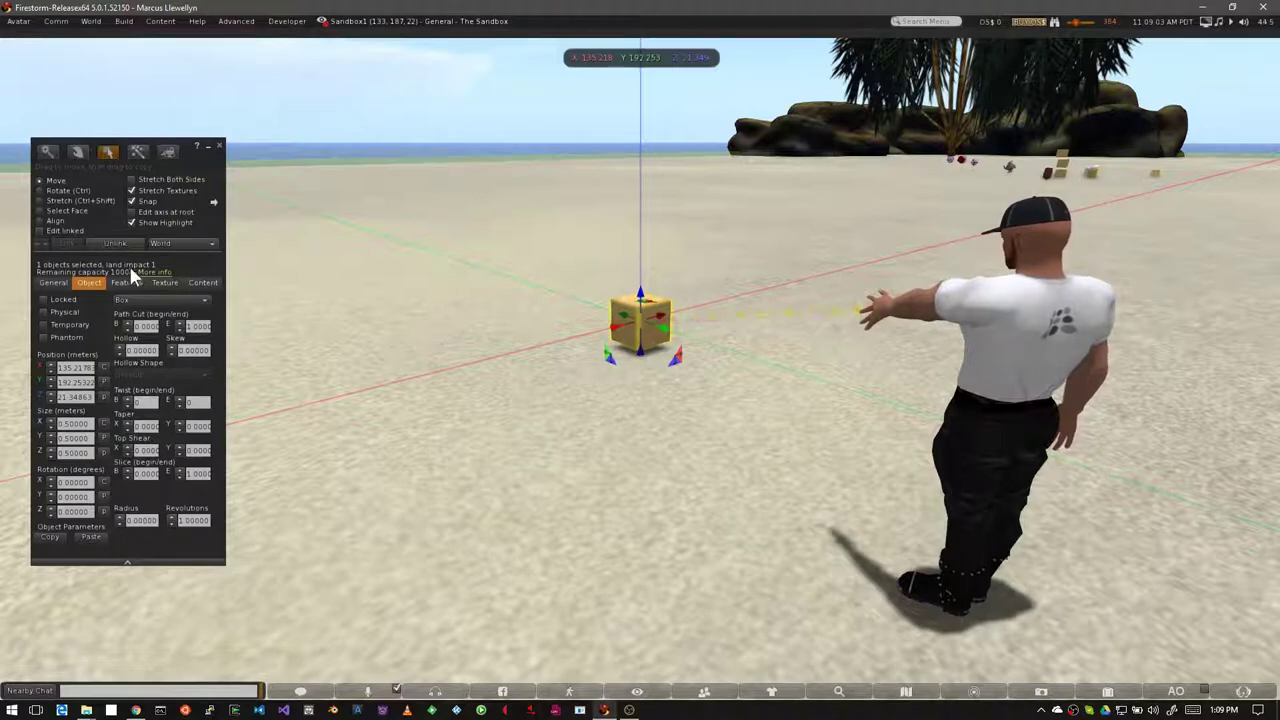
left_click(89, 289)
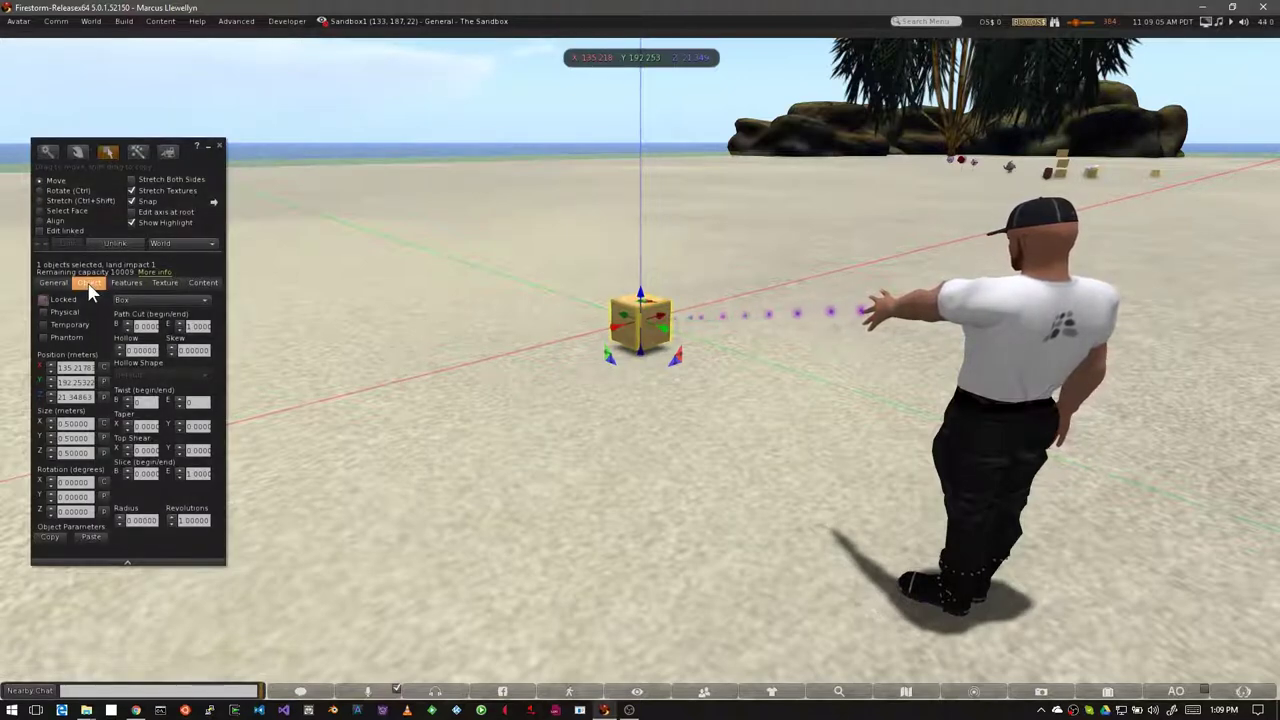
left_click(193, 305)
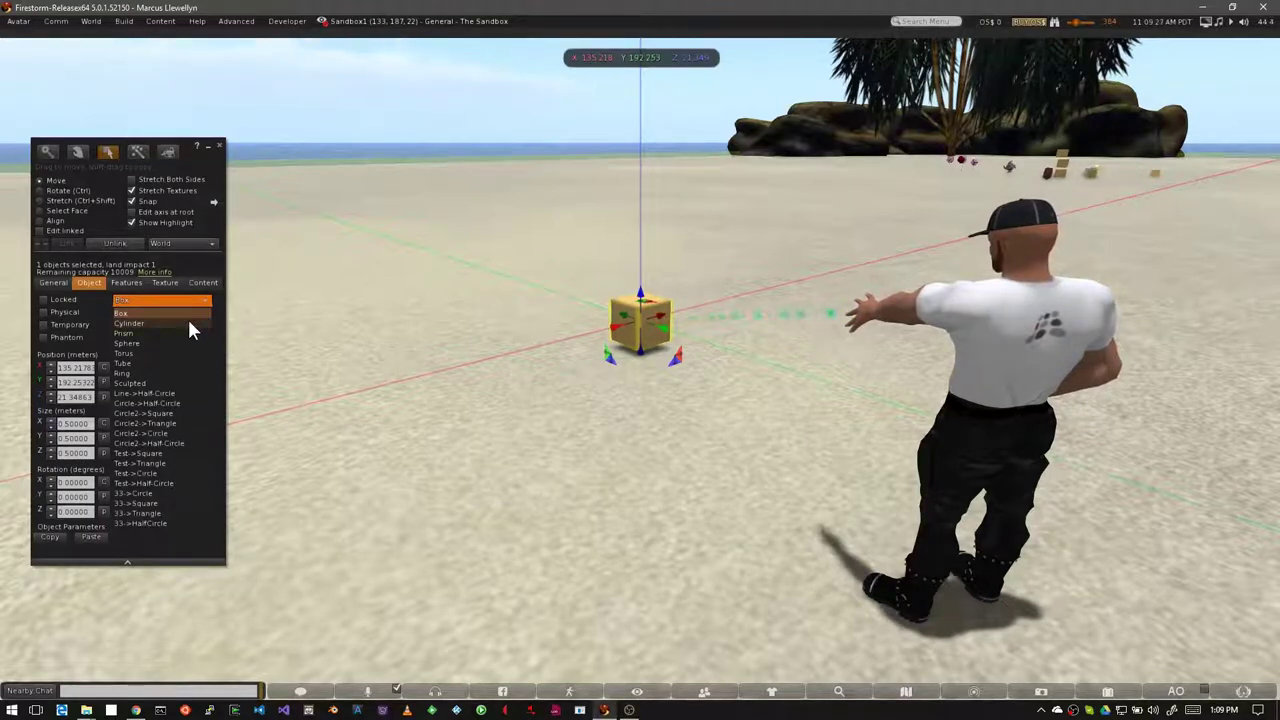
left_click(189, 323)
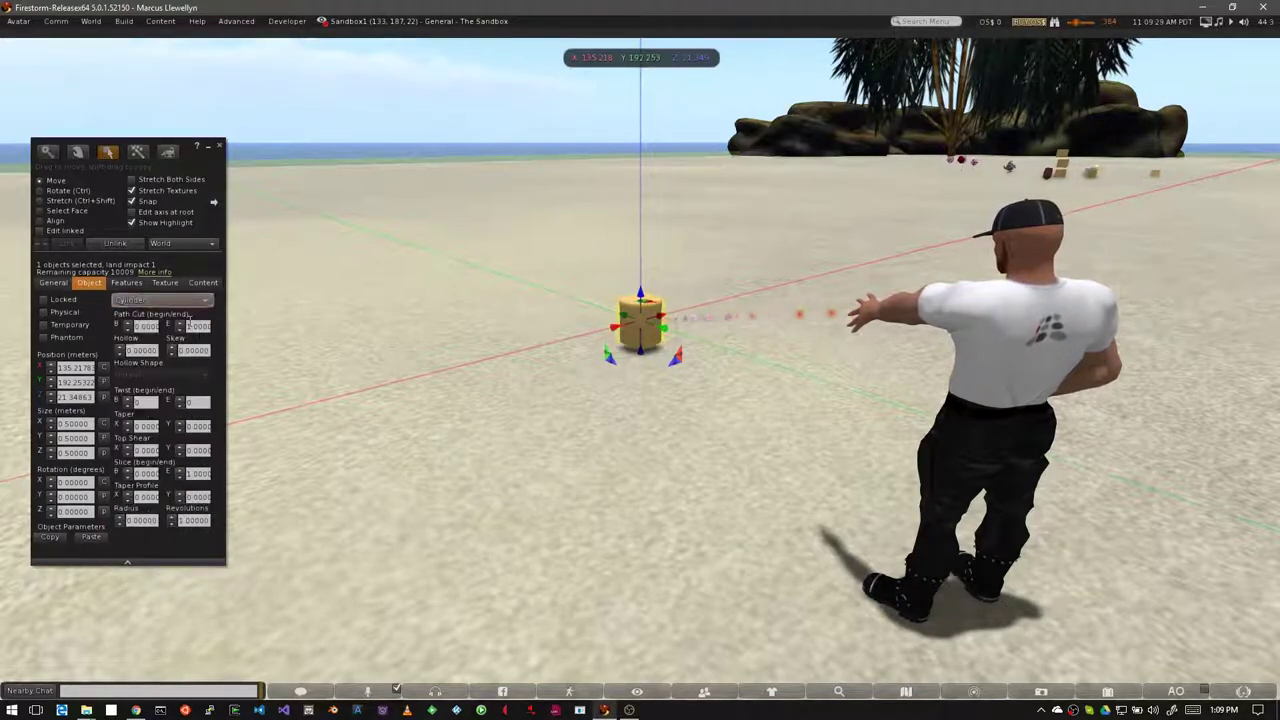
left_click(189, 303)
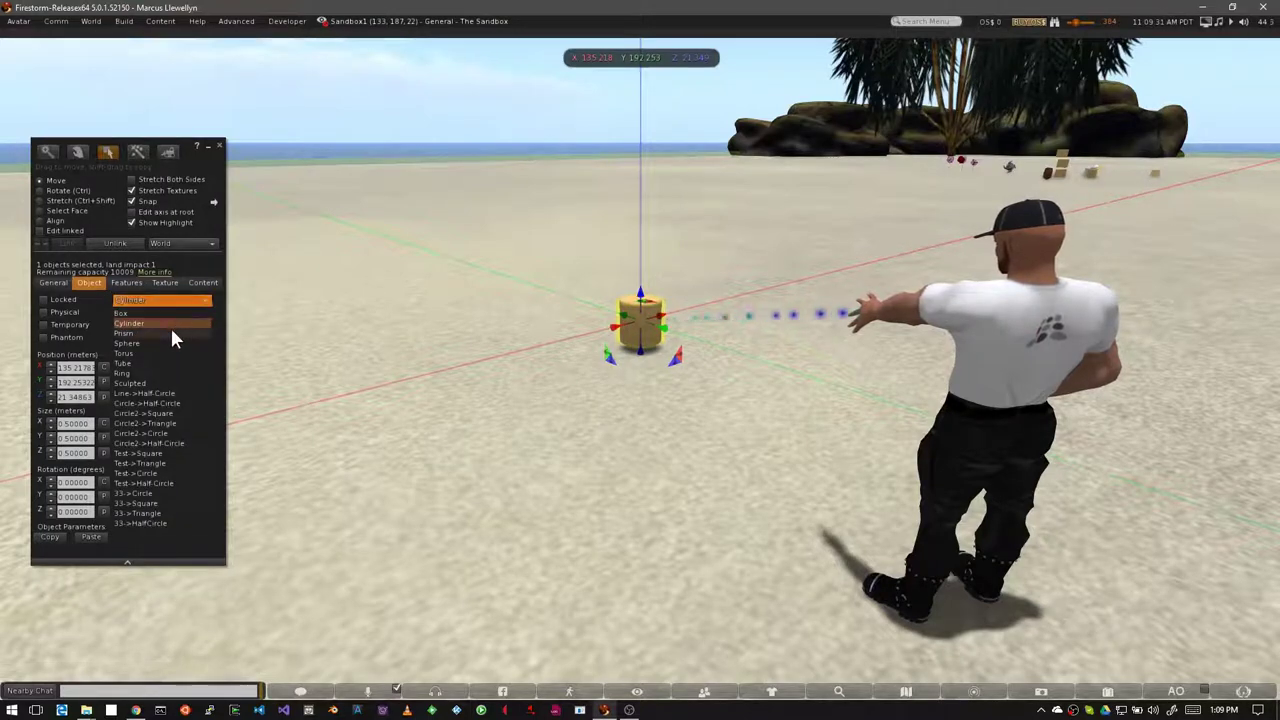
left_click(170, 325)
left_click(171, 299)
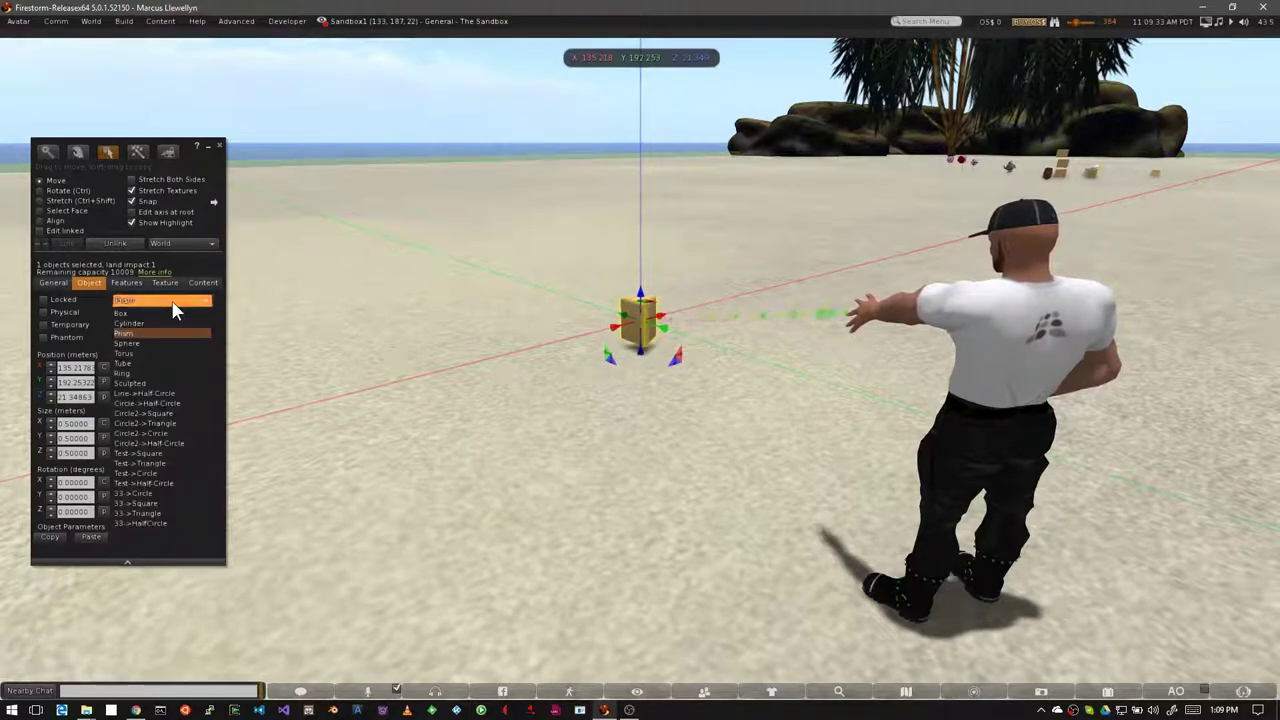
left_click(168, 340)
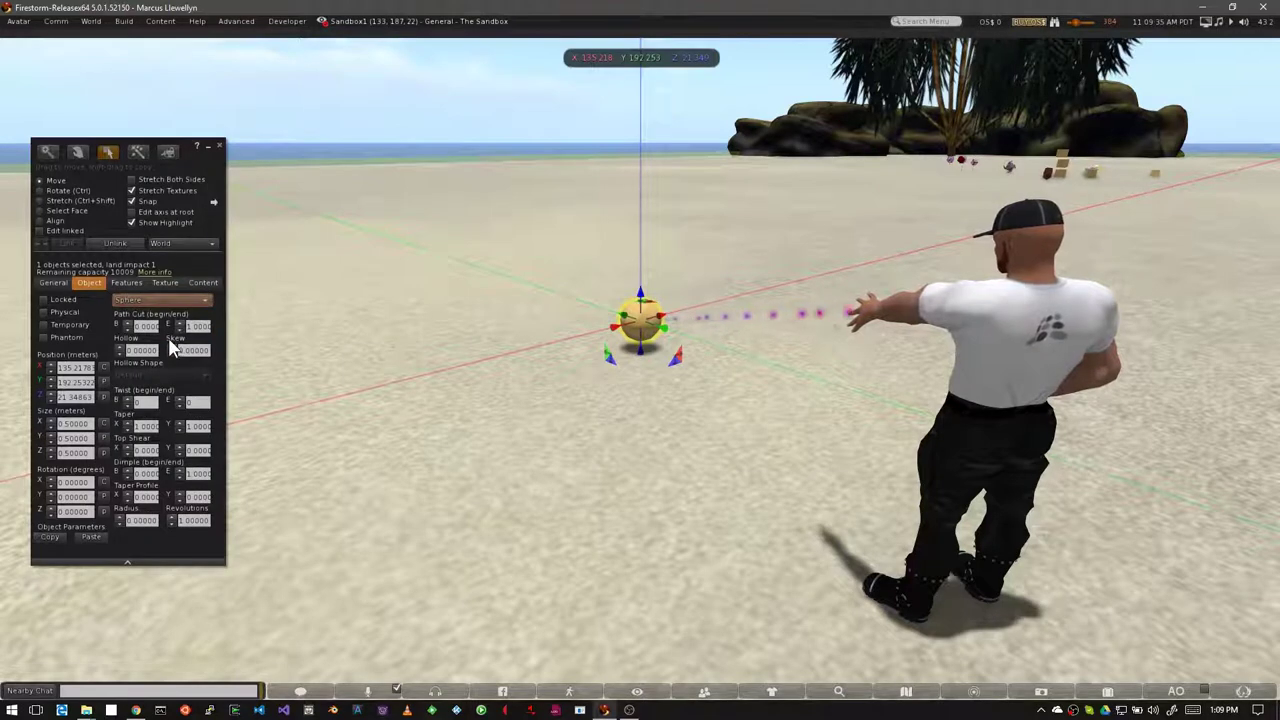
left_click(174, 302)
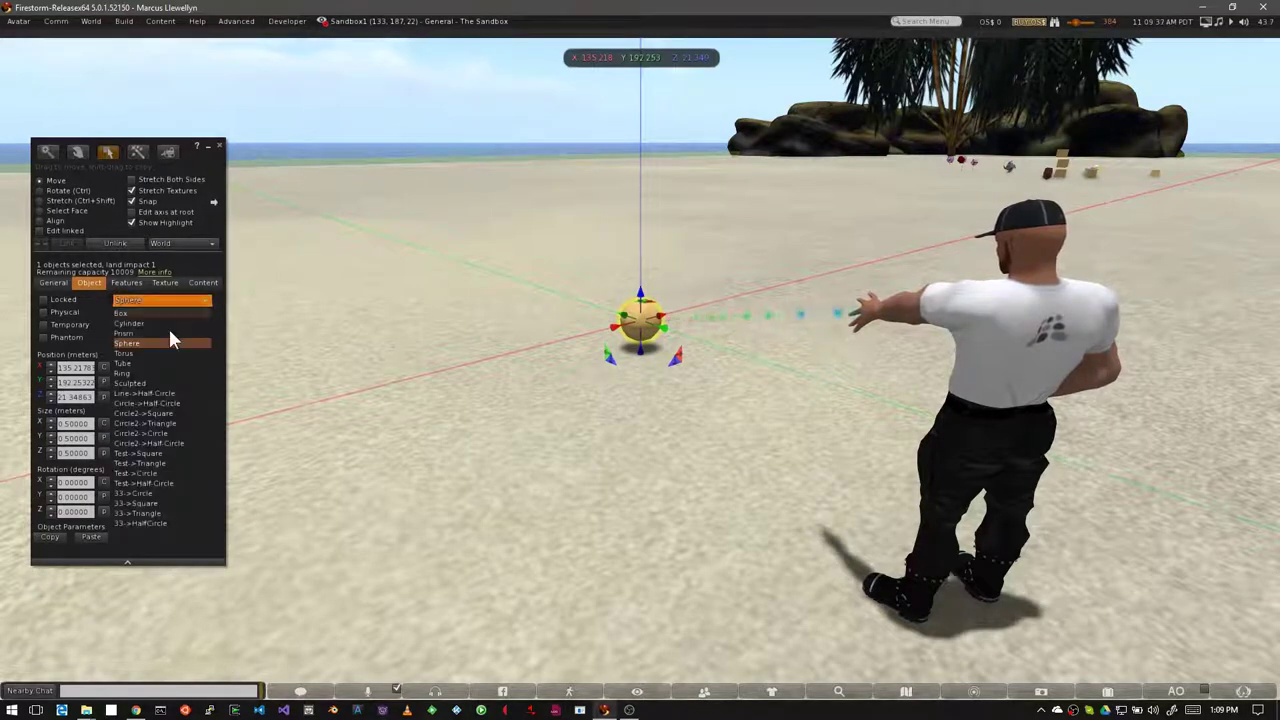
left_click(164, 384)
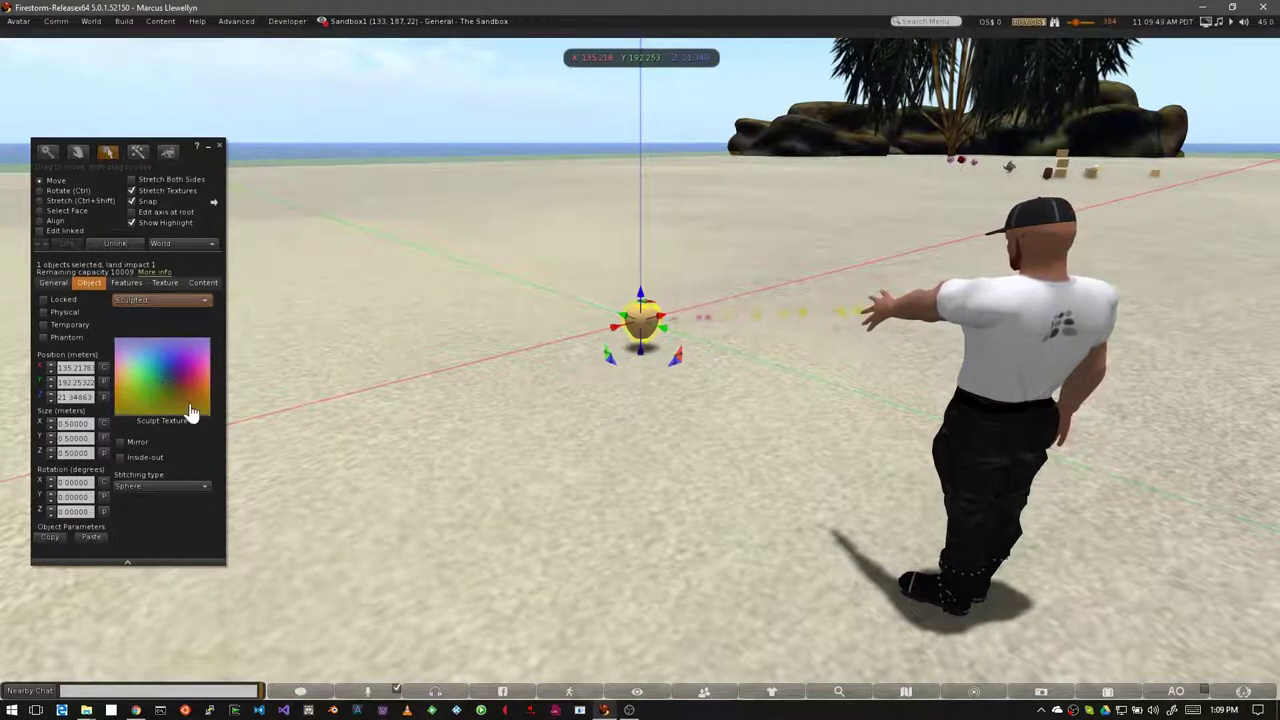
left_click(185, 302)
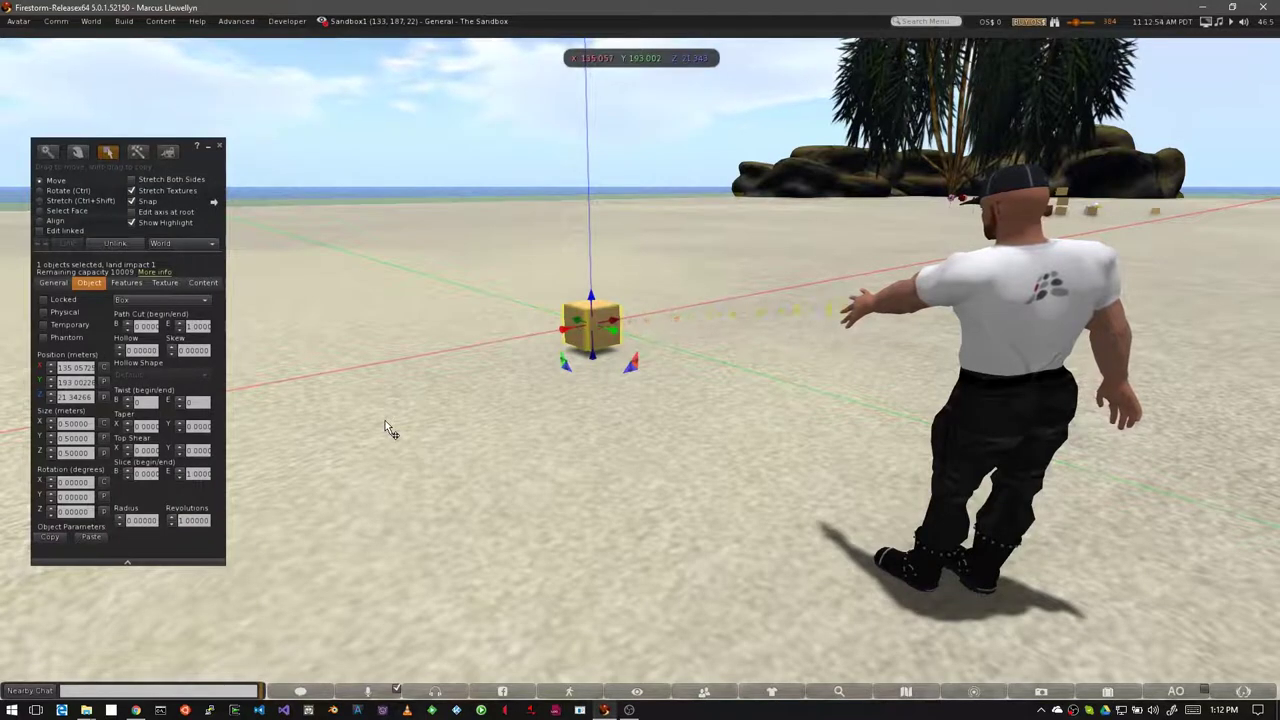
Switch the object's shape to Tube, then back to Box, and zoom the camera onto the cube.
left_click(164, 299)
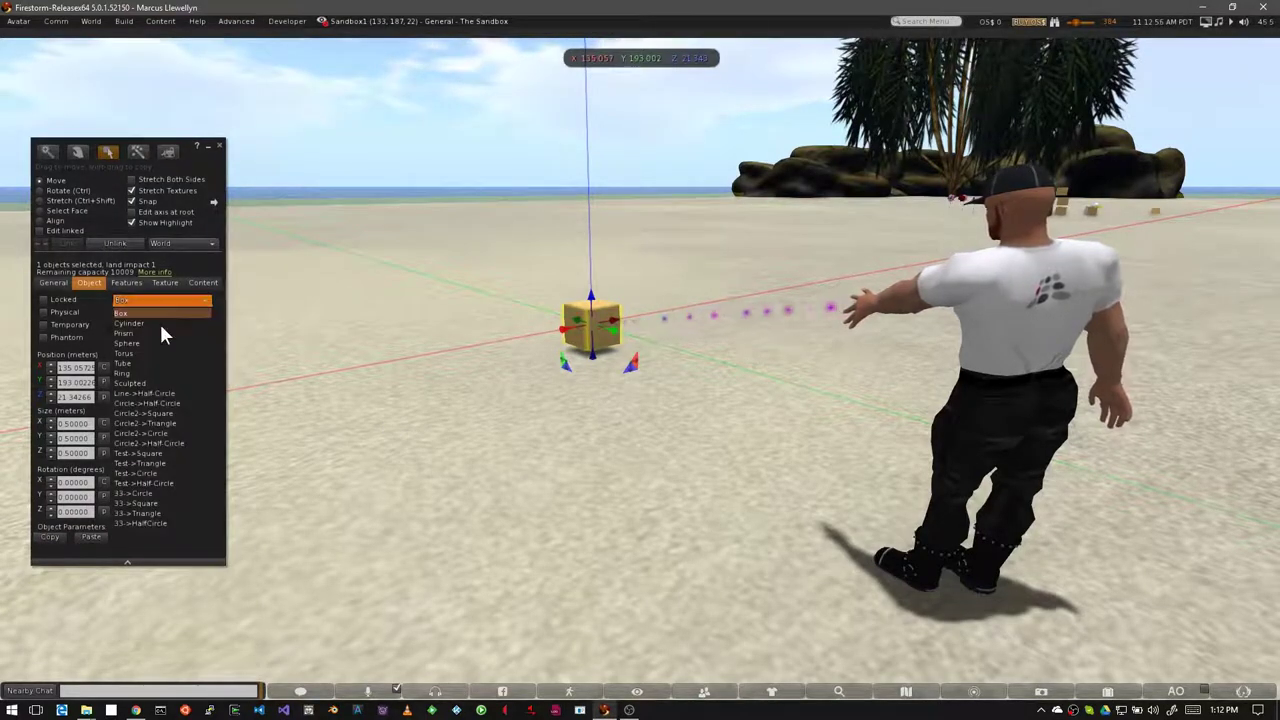
left_click(158, 362)
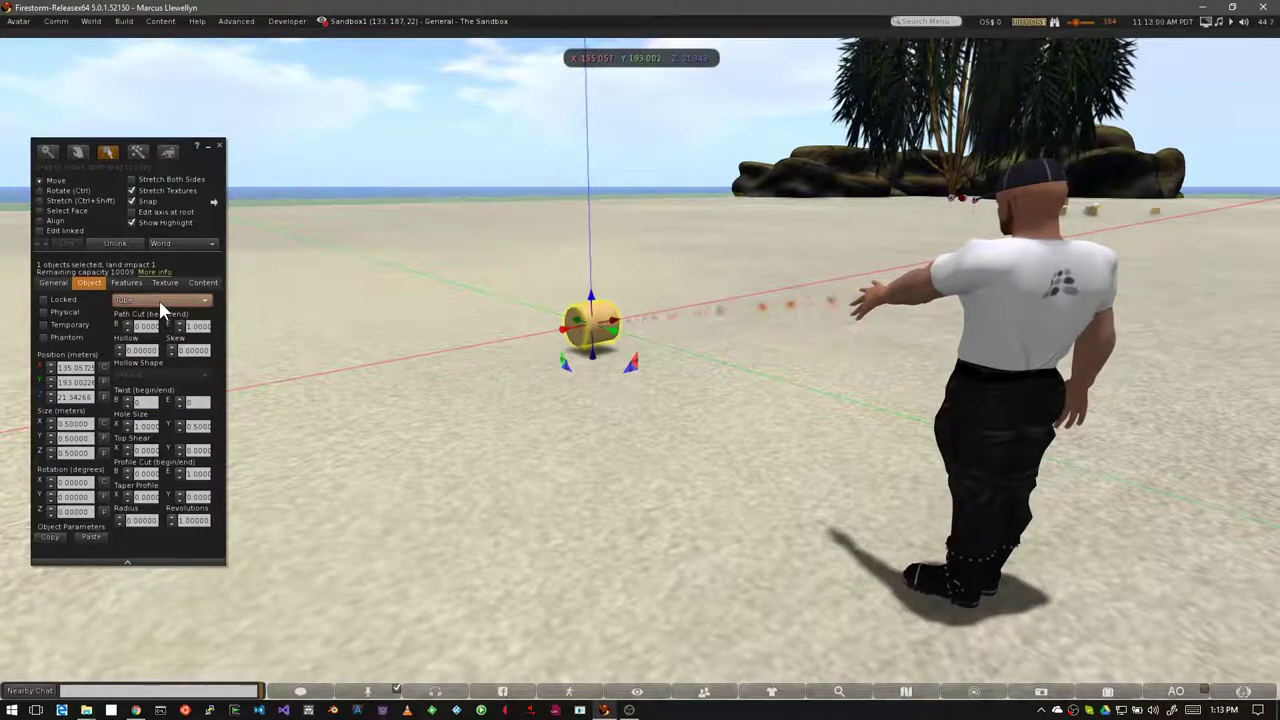
left_click(159, 300)
left_click(159, 313)
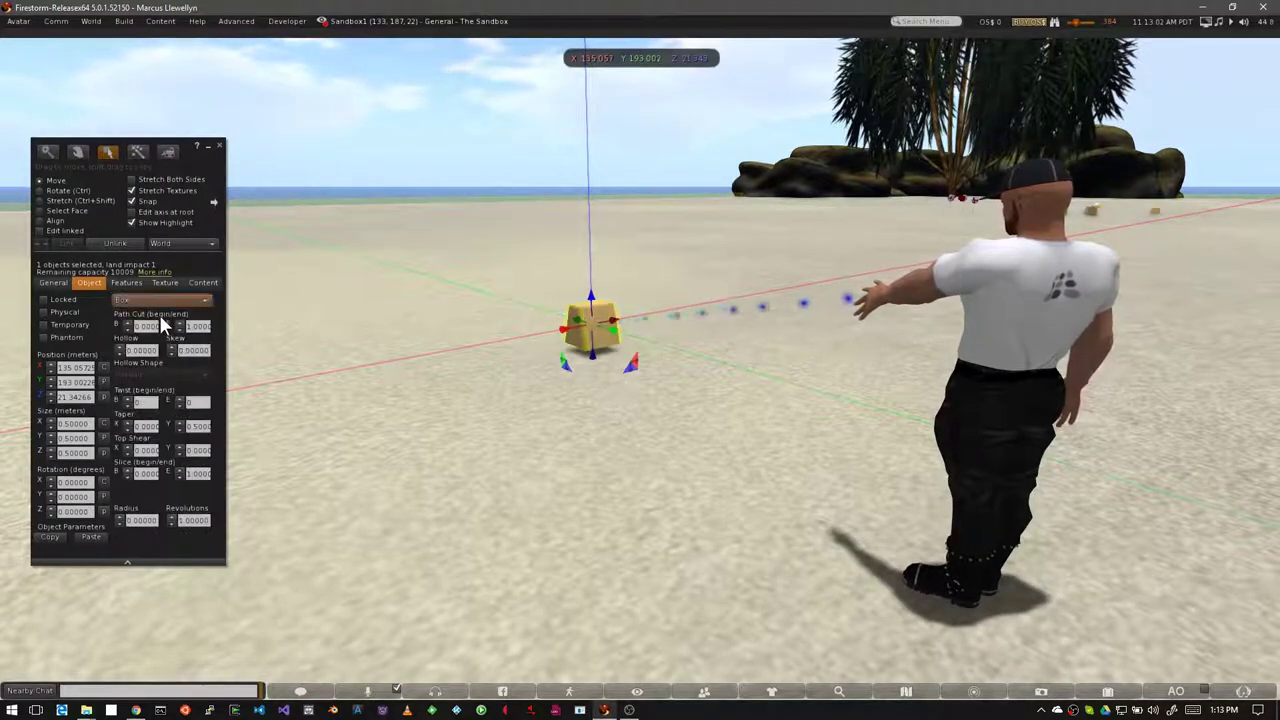
key("alt")
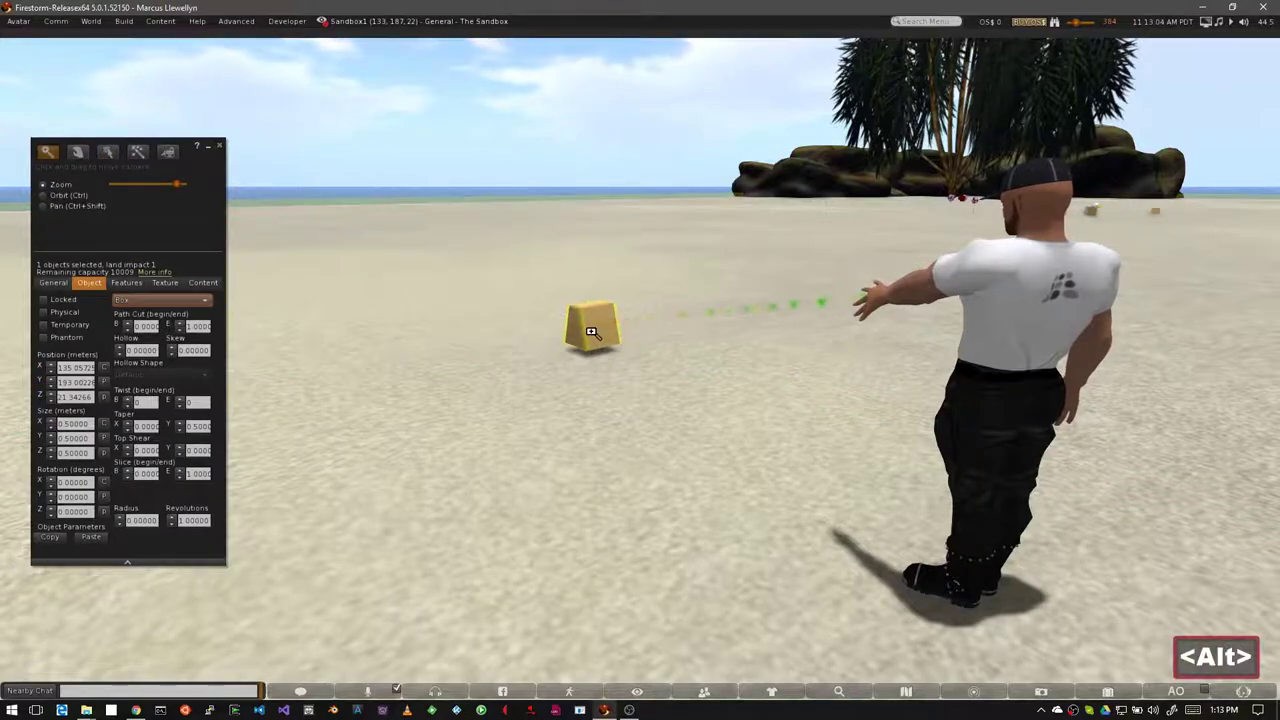
left_click_drag(591, 331, 640, 363, "alt")
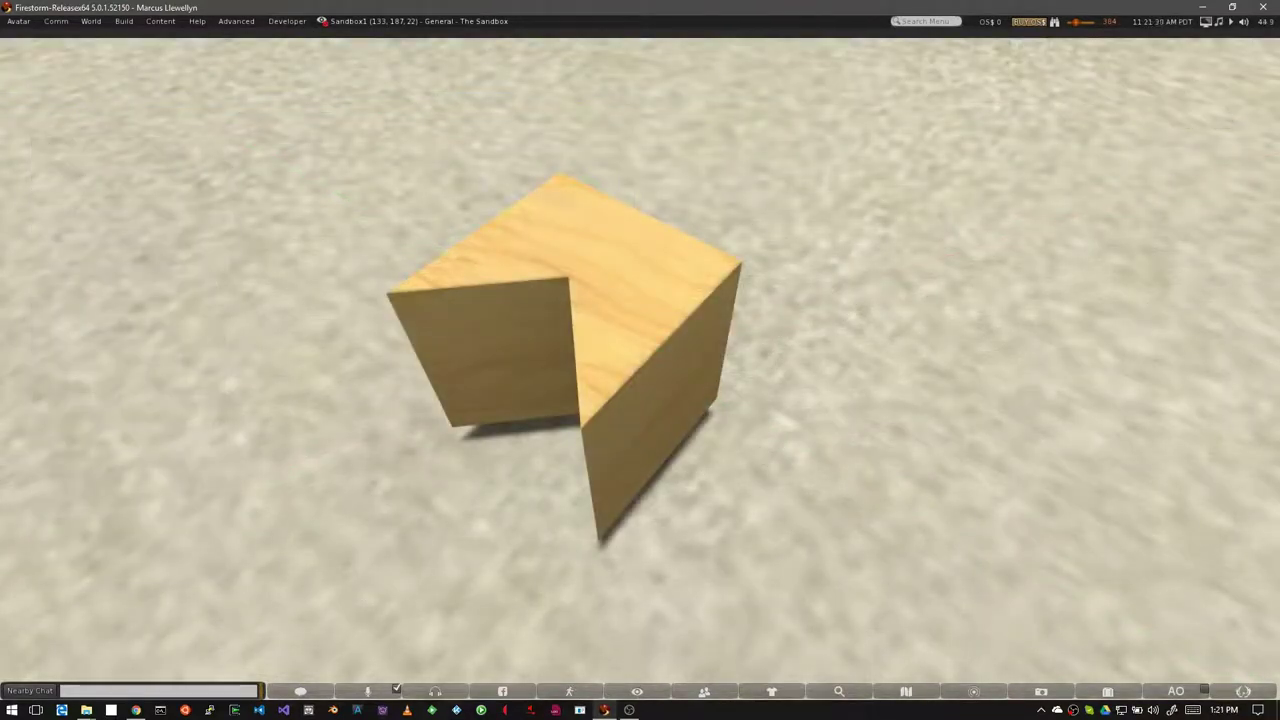
Set the box's Path Cut Begin to 0.25 and orbit closer to inspect the notch.
left_click_drag(598, 346, 373, 376, "alt")
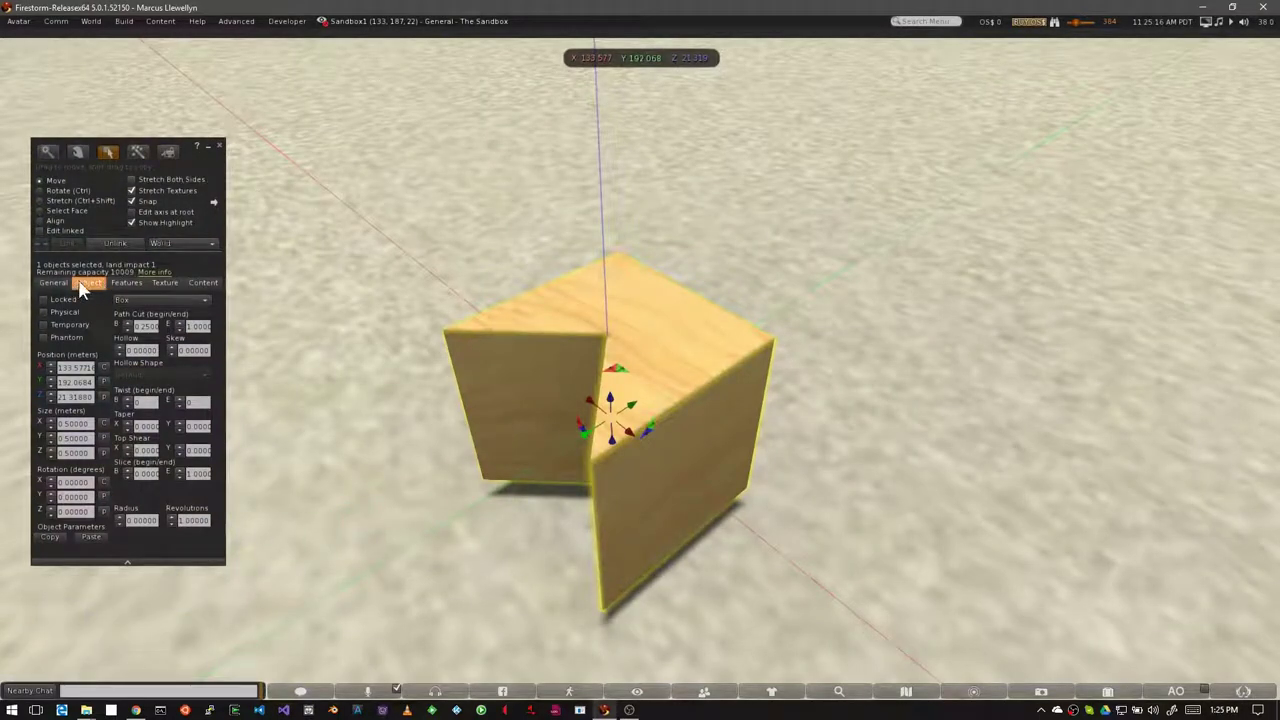
left_click(150, 326)
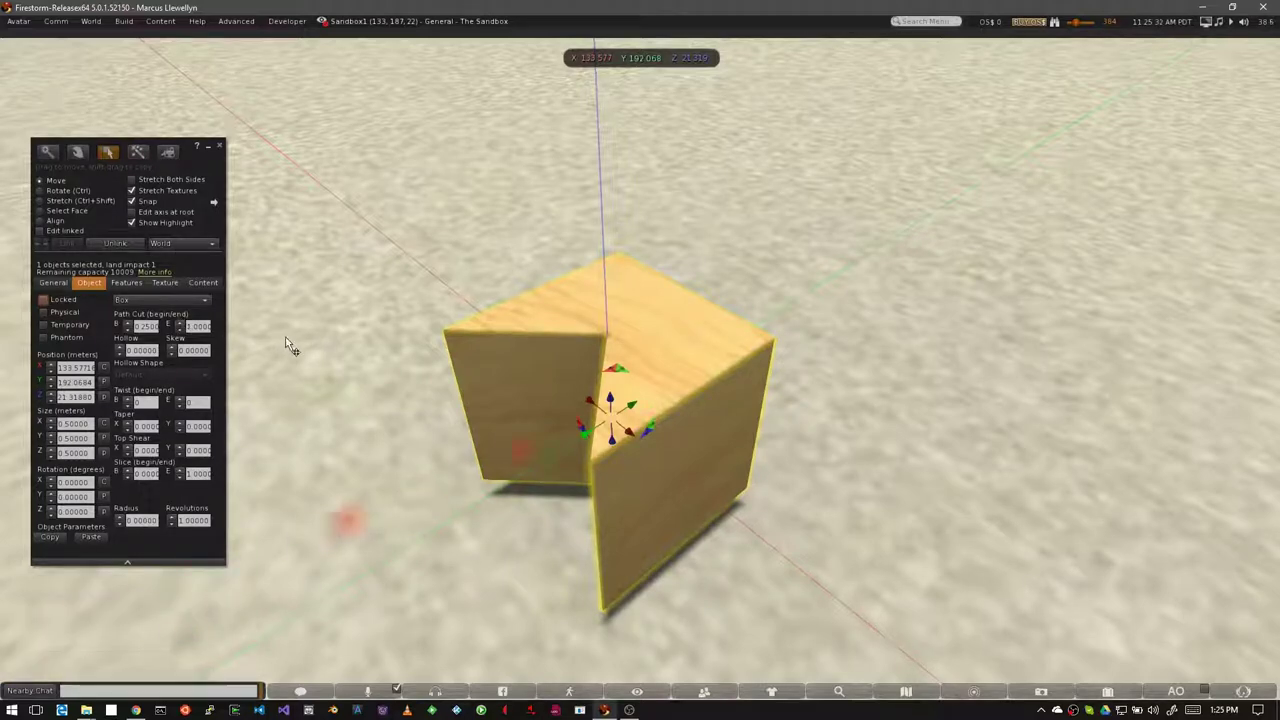
key("alt")
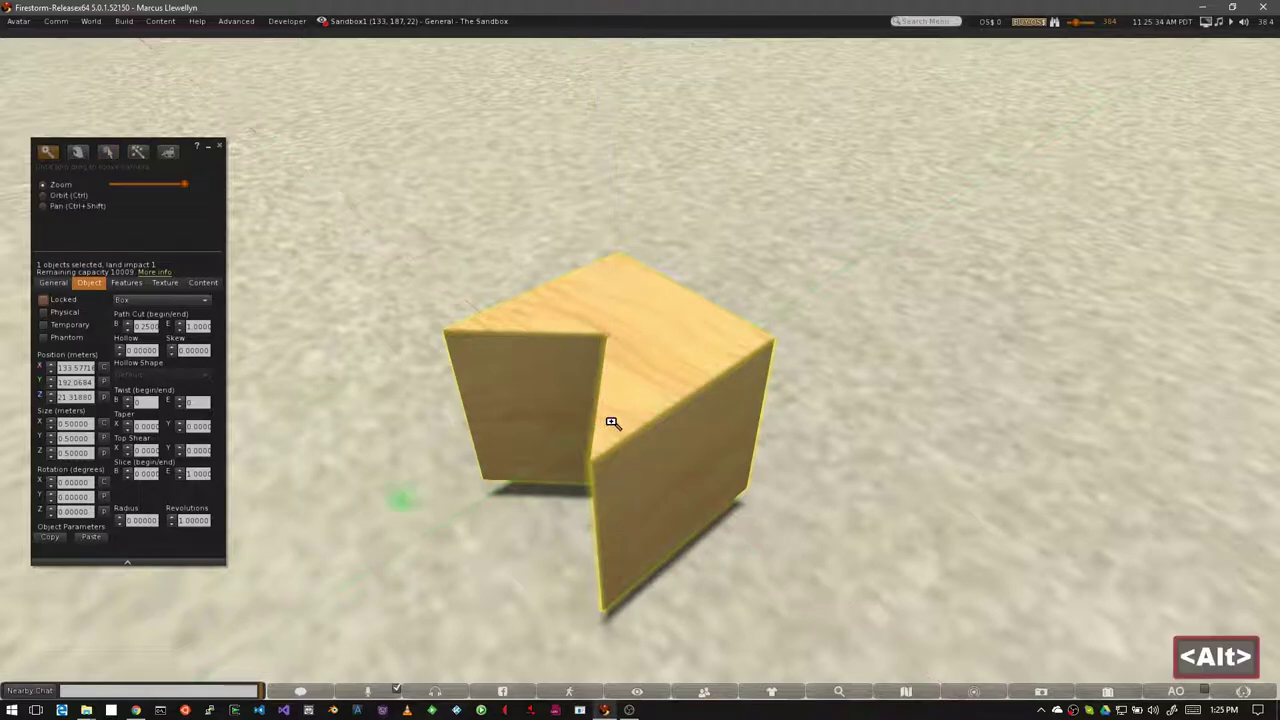
mouse_move(612, 422)
left_mouse_down("alt")
mouse_move(620, 400)
mouse_move(627, 425)
left_mouse_up("alt")
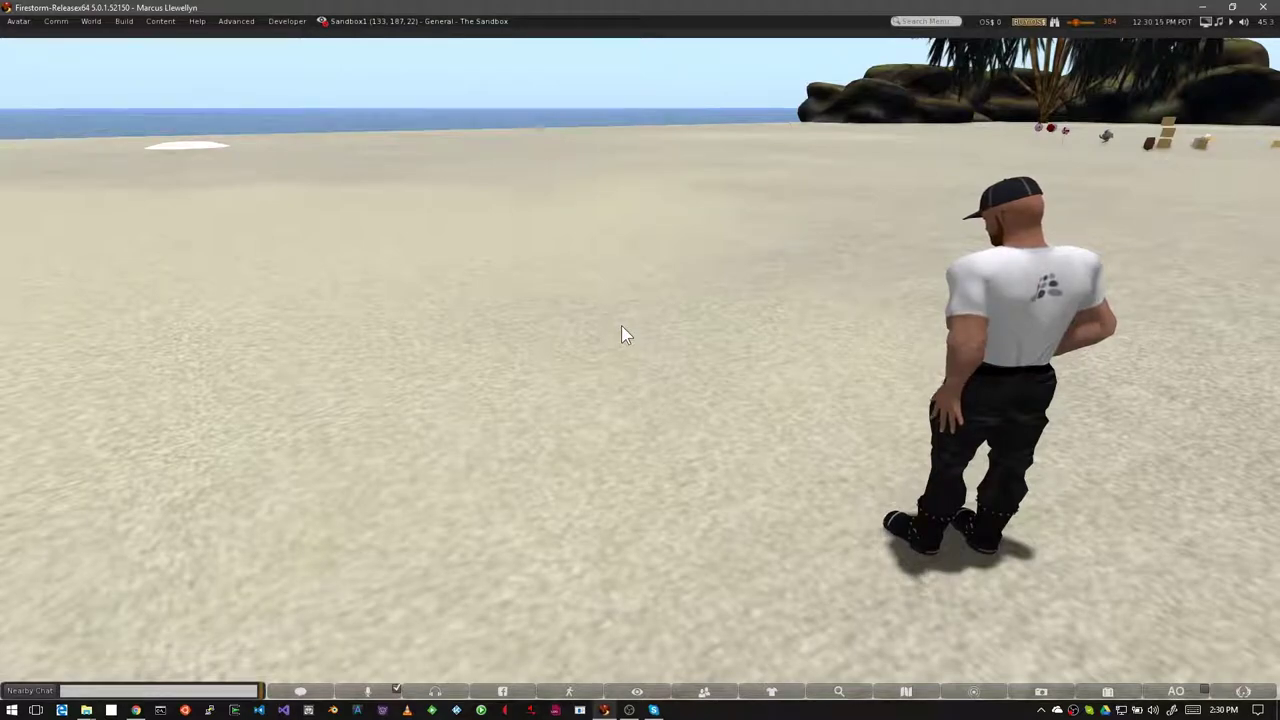
Open Build with Ctrl+B, rez a 0.5 m plywood cube, and focus the camera on it.
key("ctrl")
key("ctrl+b")
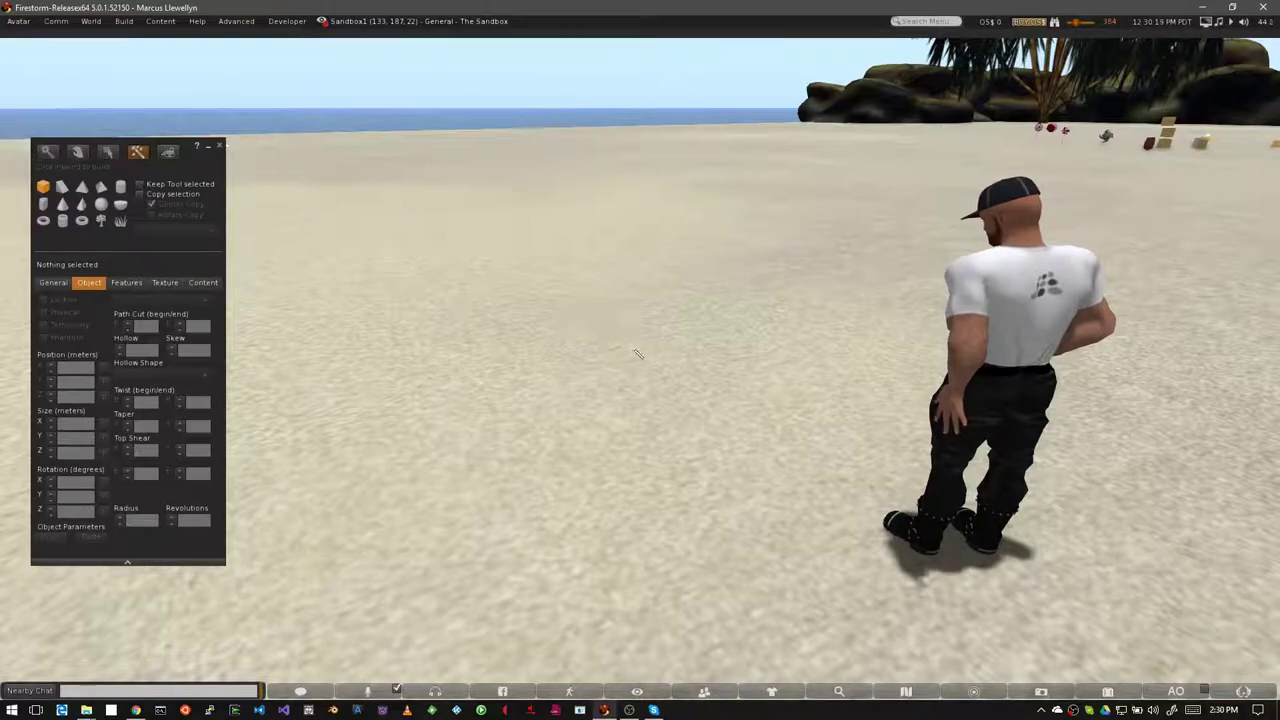
key("ctrl+3")
left_click(622, 357)
left_click(612, 320, "alt")
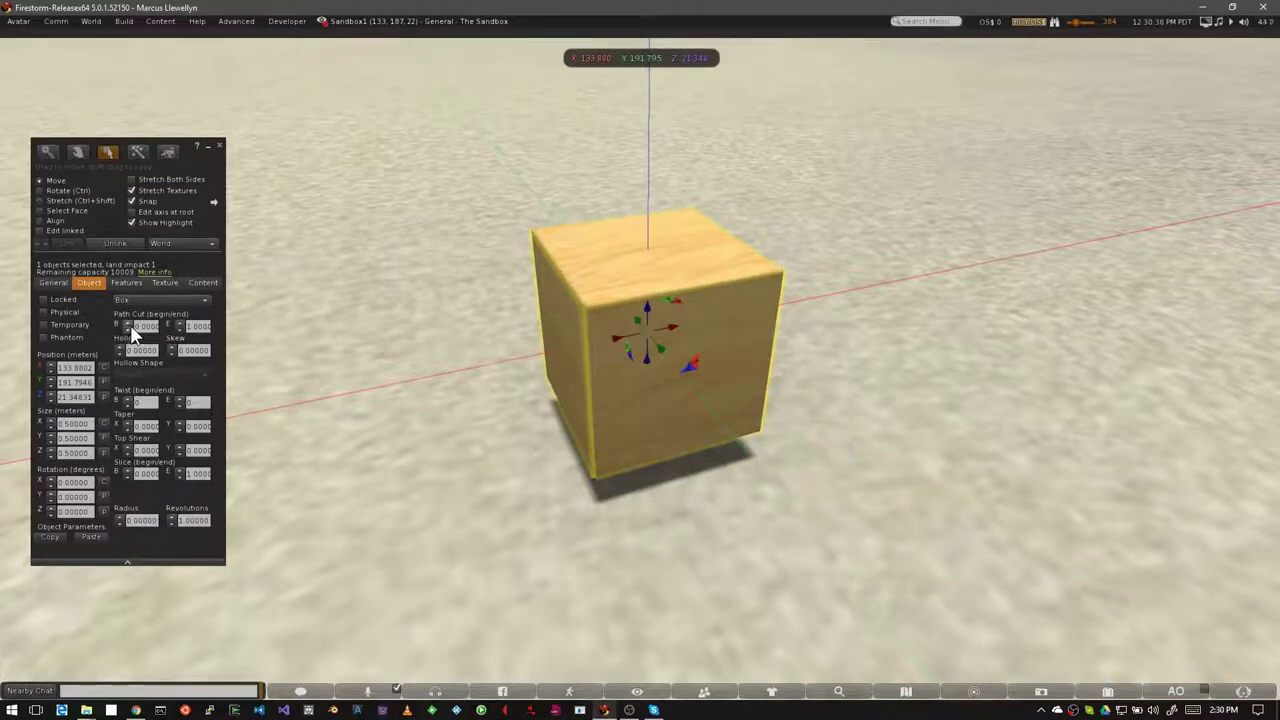
Notch the cube with Path Cut Begin, trying Path Cut End values, until about half remains.
left_click_drag(129, 325, 129, 325)
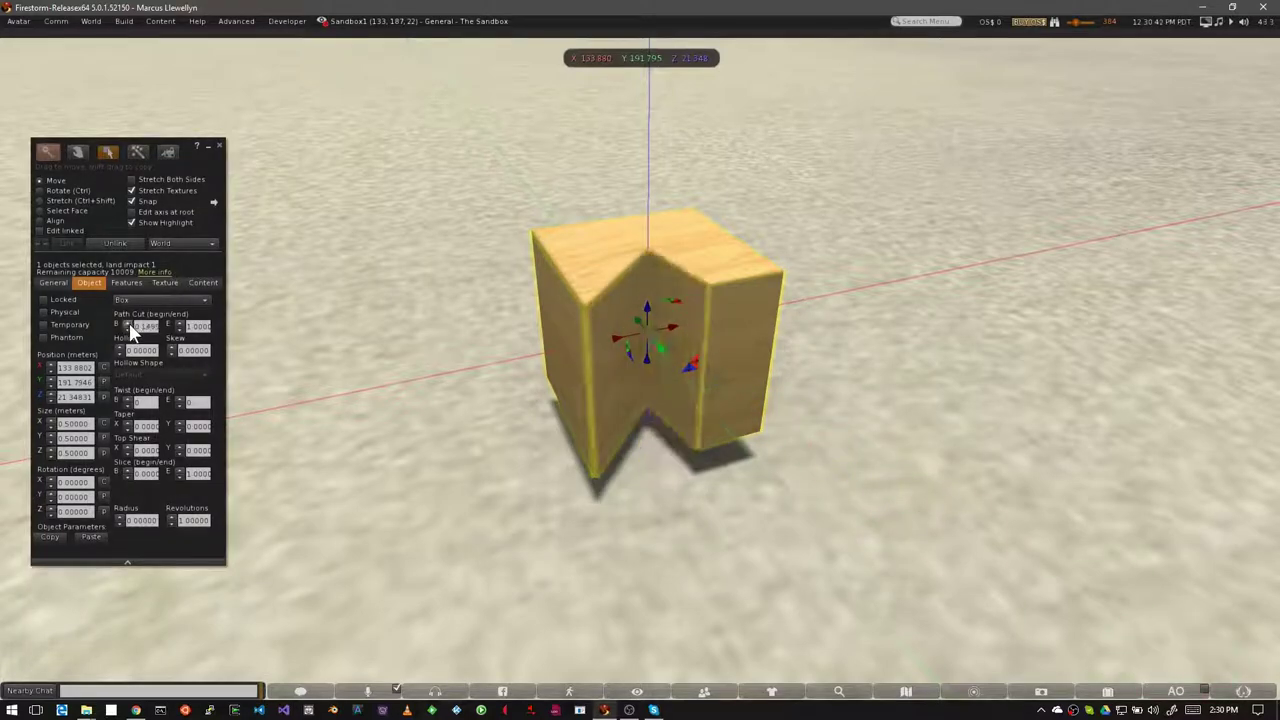
left_click(180, 330)
left_click(180, 333)
left_click(180, 333)
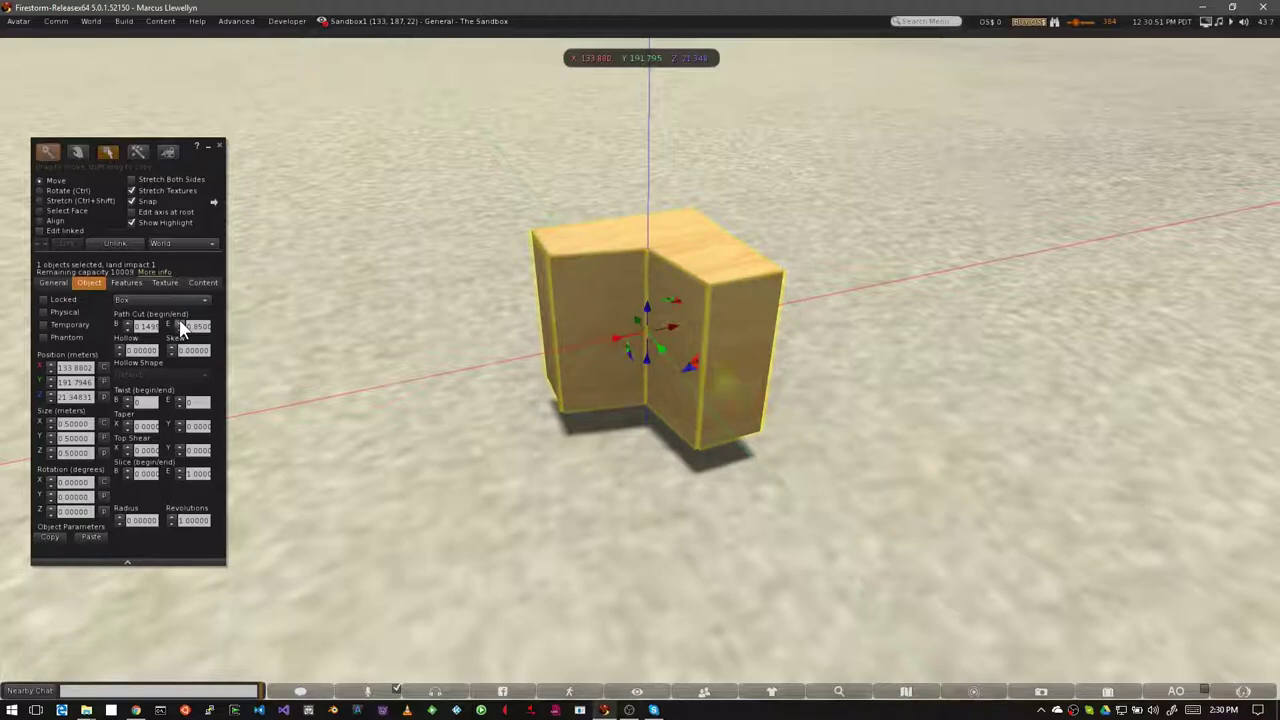
left_click(180, 325)
key("alt")
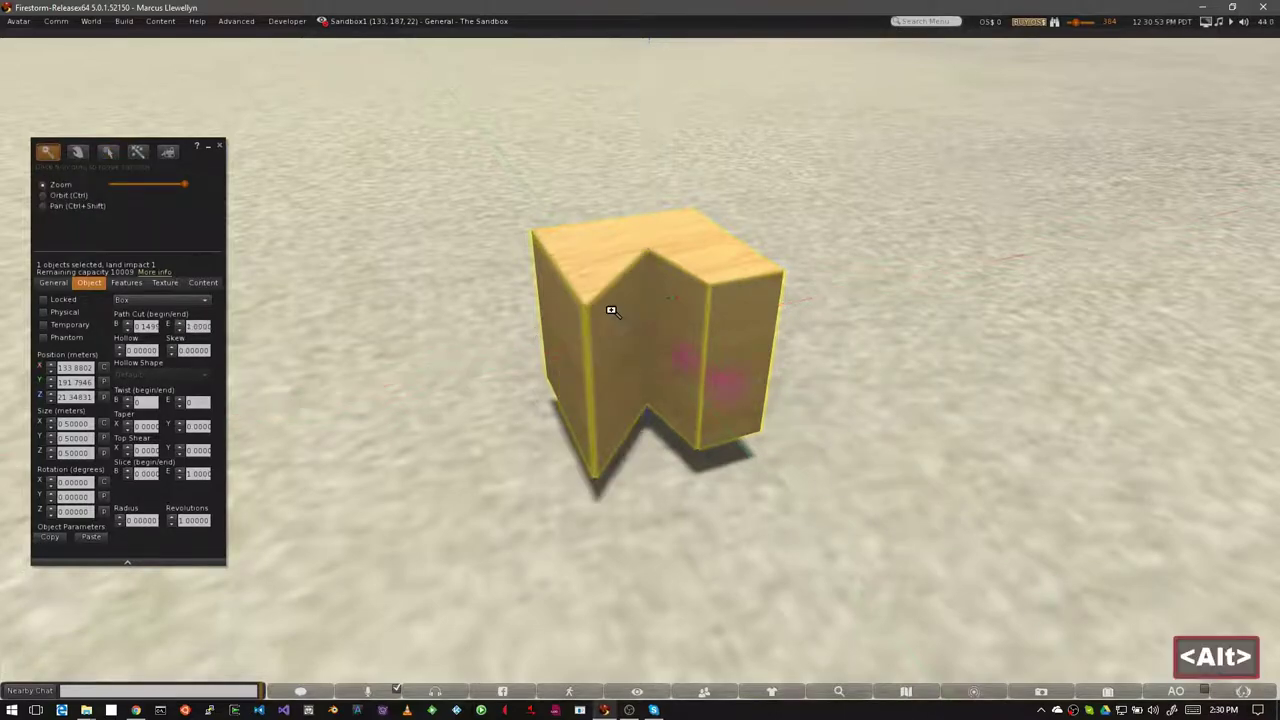
key("alt+ctrl")
left_click_drag(619, 305, 640, 364, "ctrl+alt")
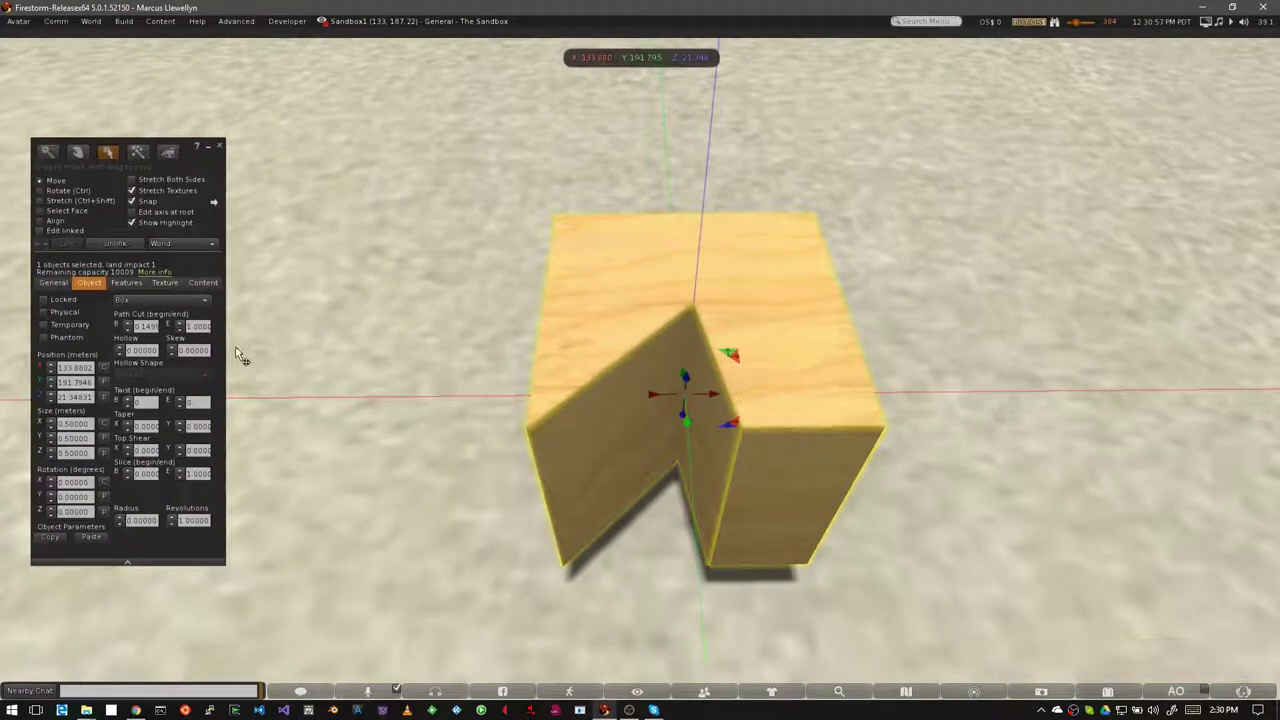
left_click_drag(127, 324, 127, 324)
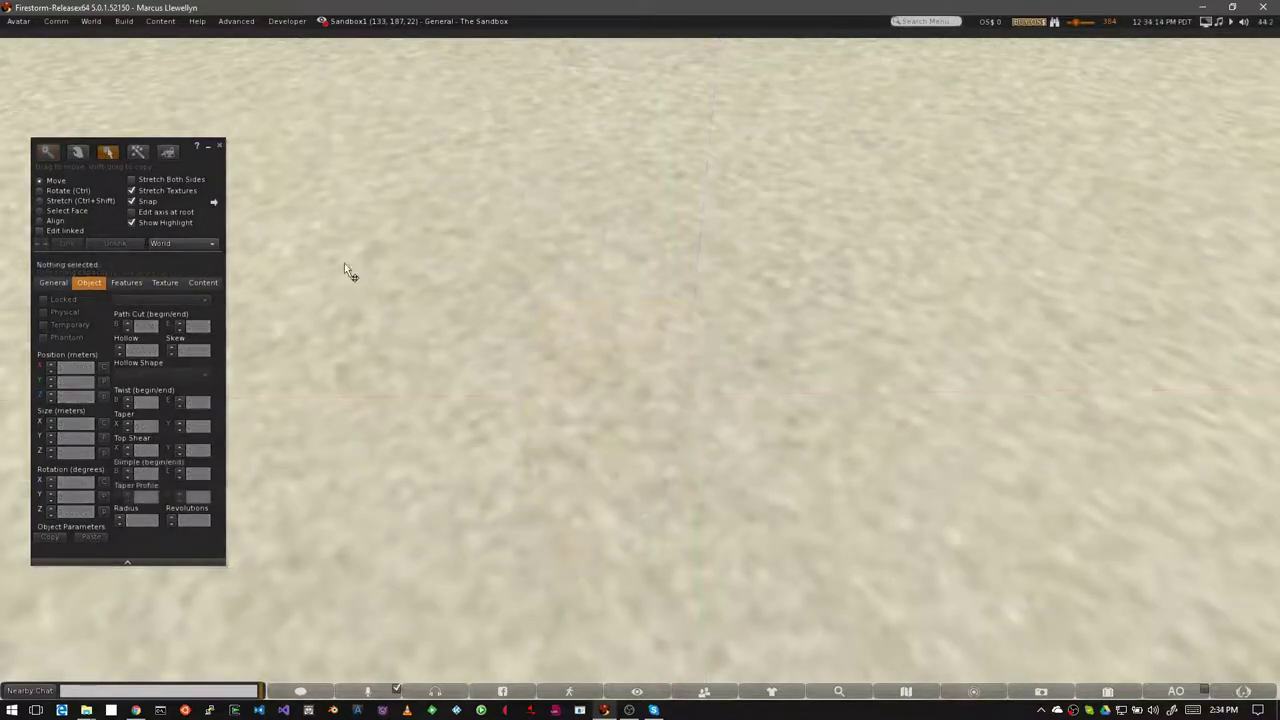
Rez a sphere and set its Path Cut Begin to 0.5 for a half sphere.
left_click(138, 152)
left_click(607, 347)
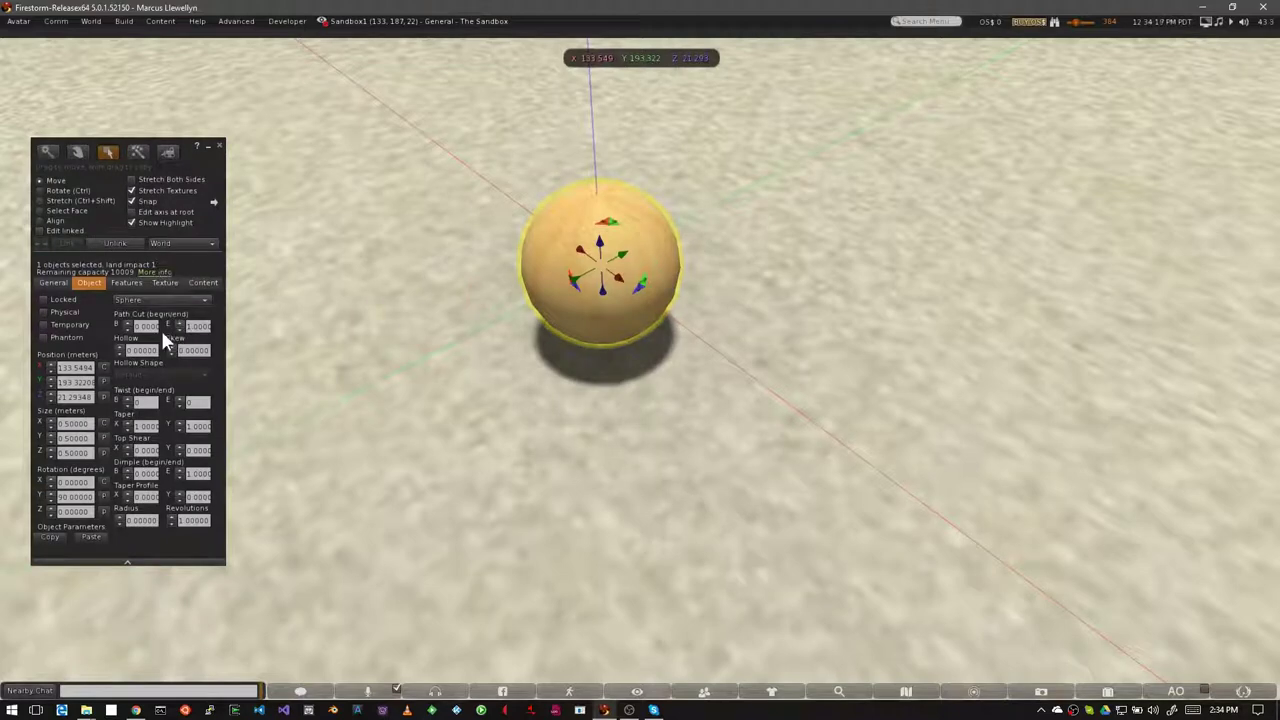
left_click(130, 328)
type("0.5")
key("Return")
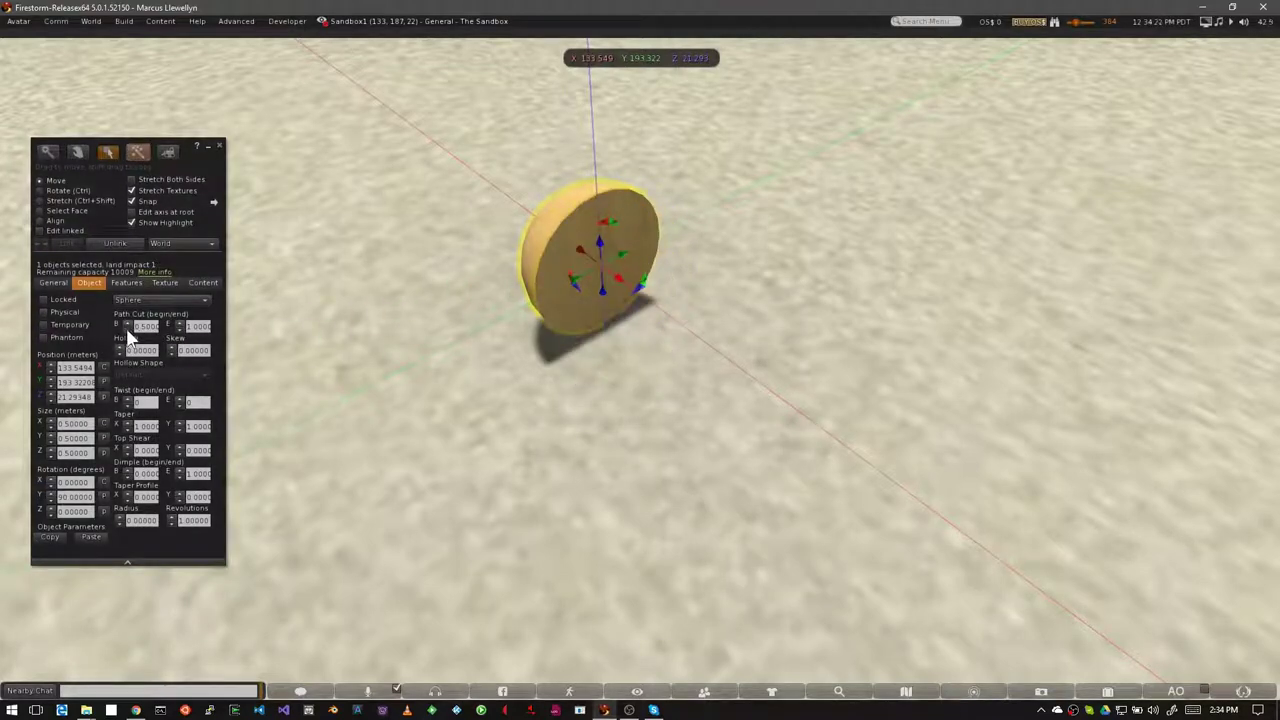
left_click(160, 300)
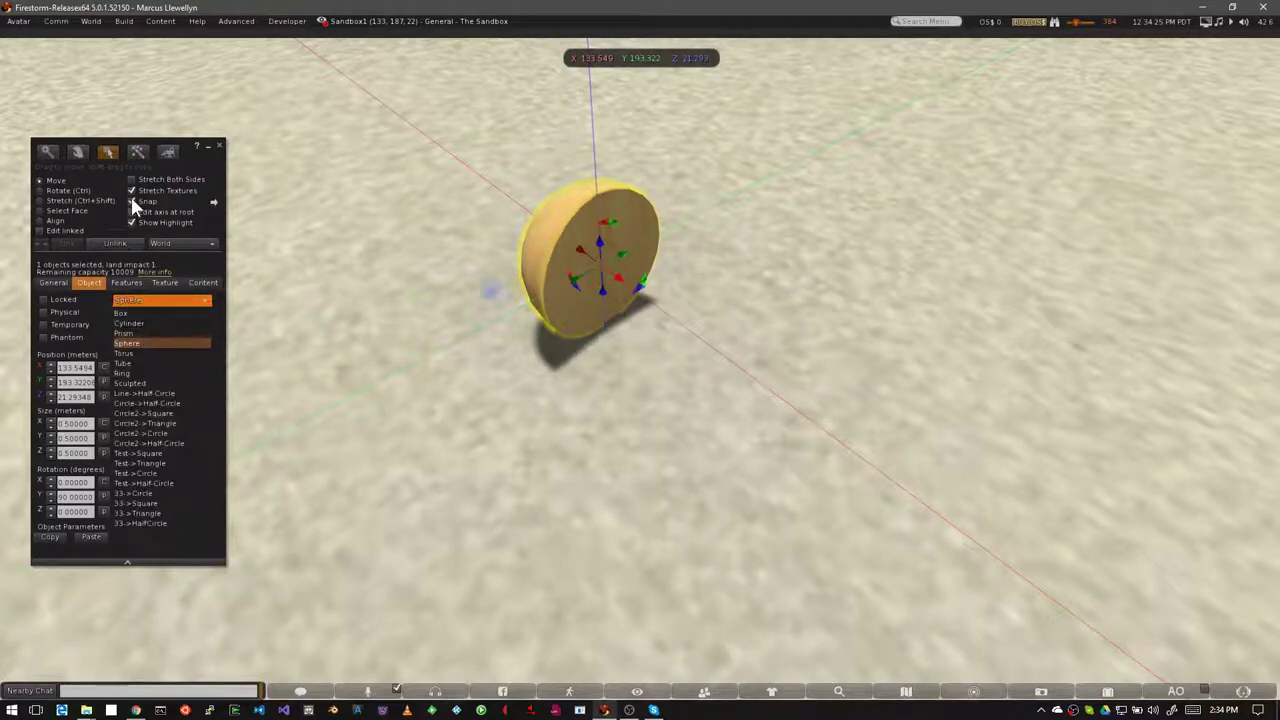
Rez a cylinder and cut a wedge out by lowering Path Cut End to 0.65.
left_click(138, 151)
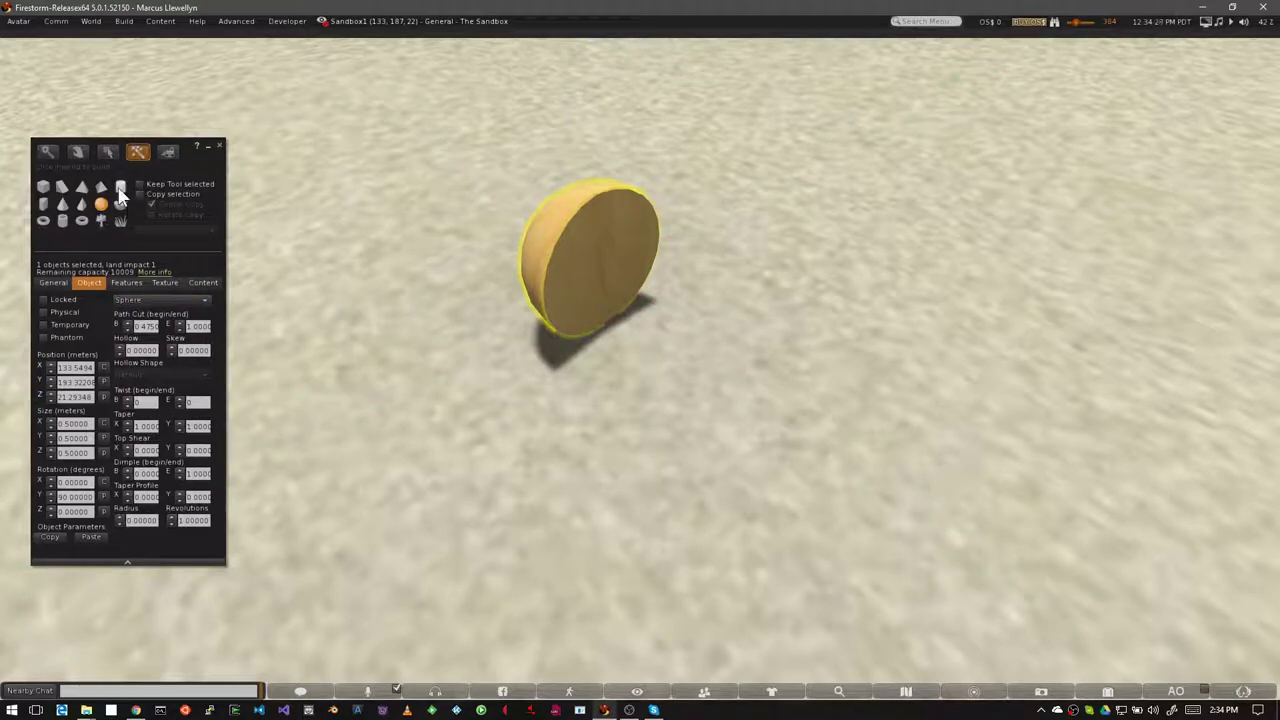
left_click(120, 188)
left_click(806, 355)
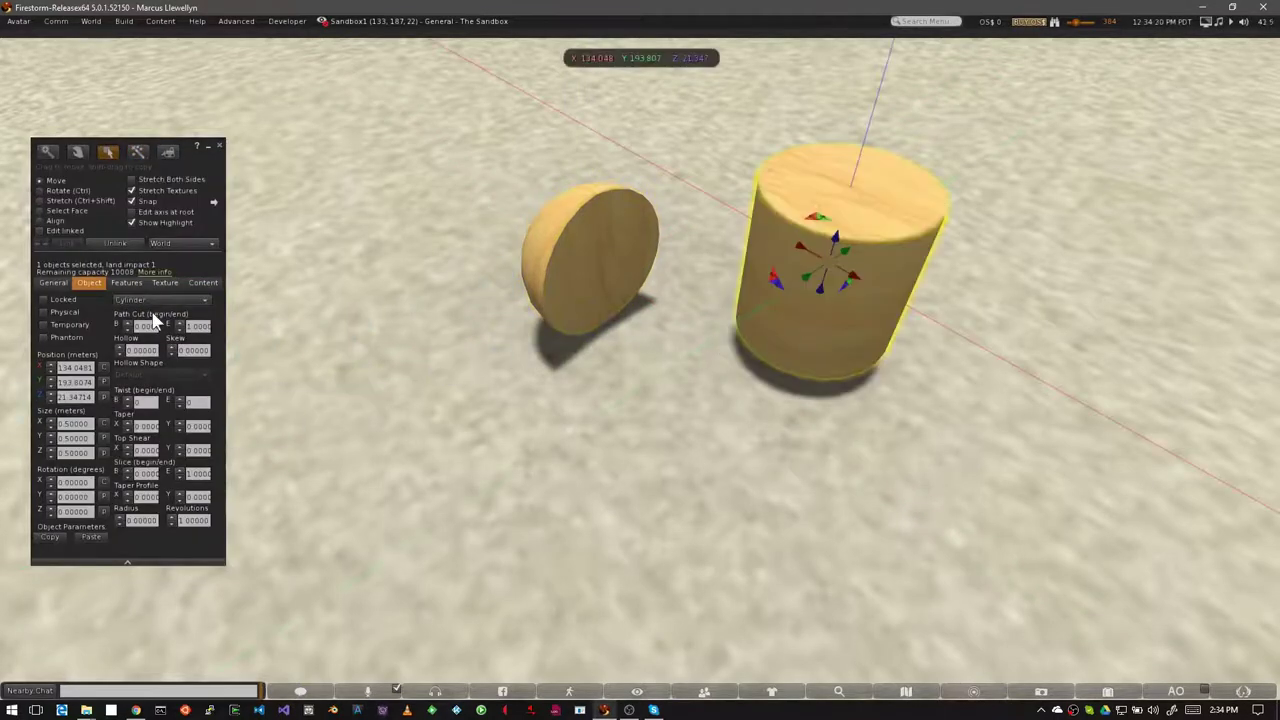
key("alt")
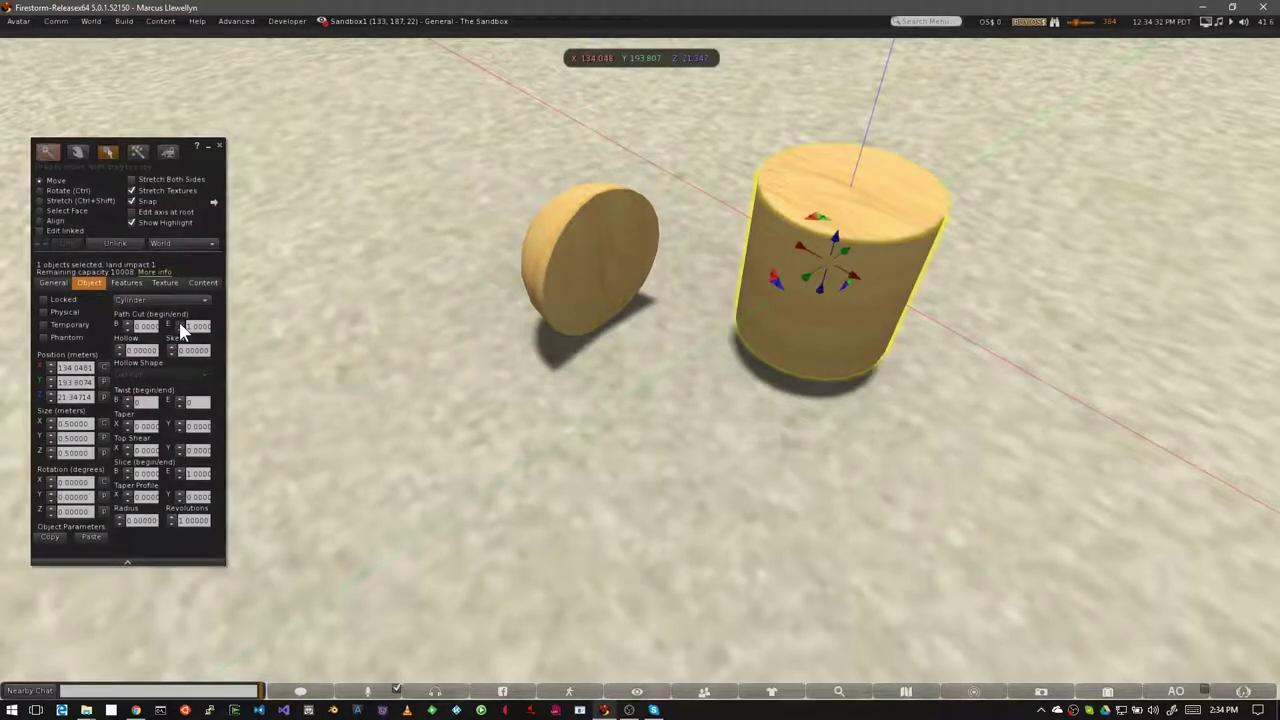
left_click_drag(180, 333, 241, 372)
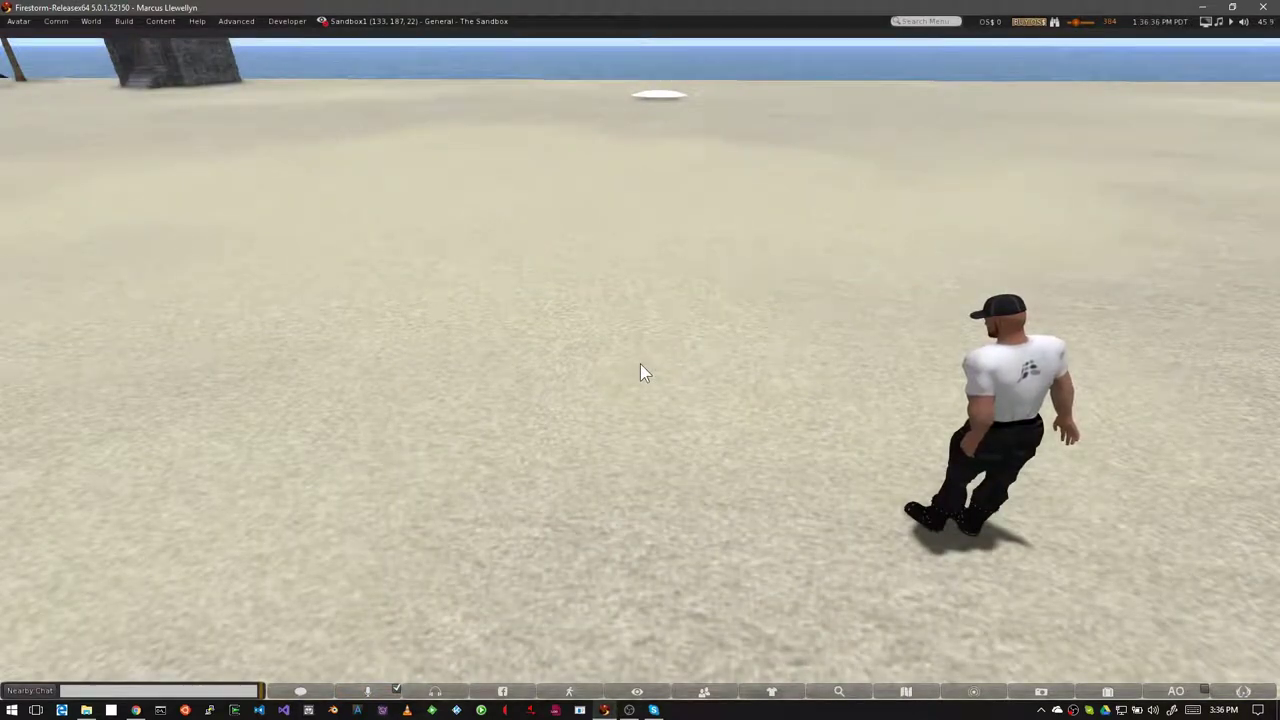
Rez a new box and hollow it, viewing from above and settling Hollow at 35.
key("ctrl+b")
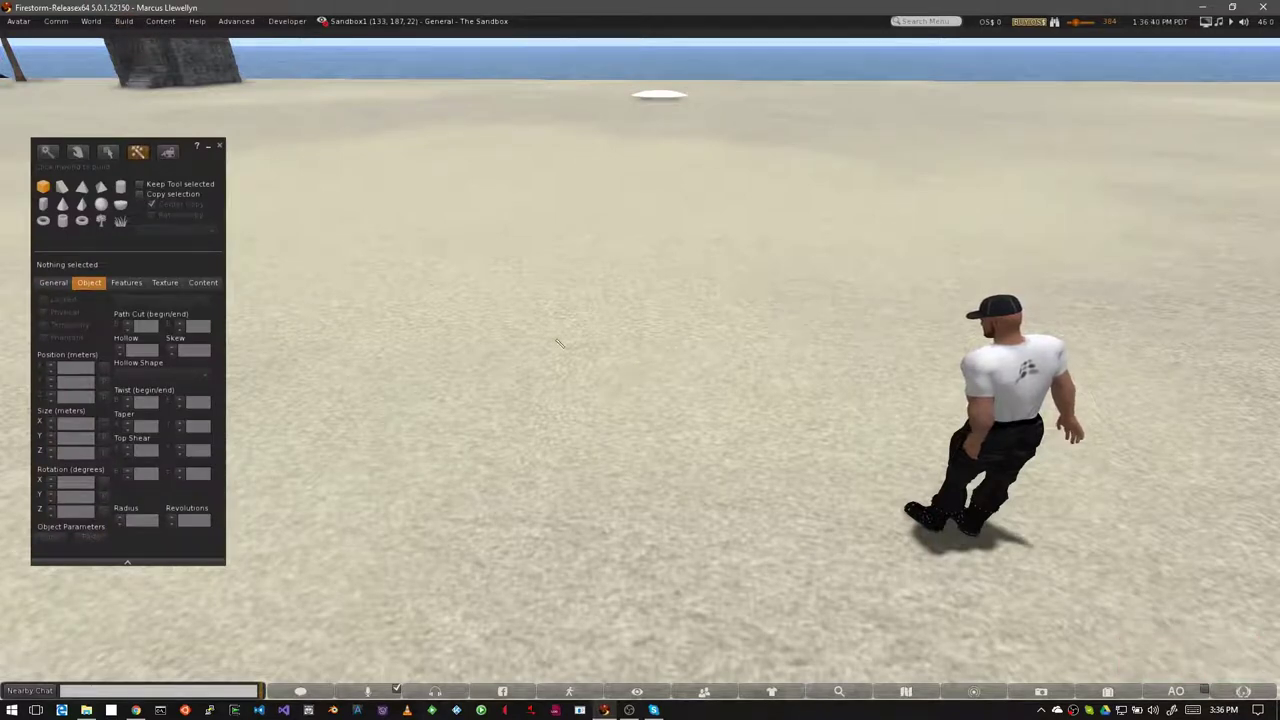
left_click(619, 348)
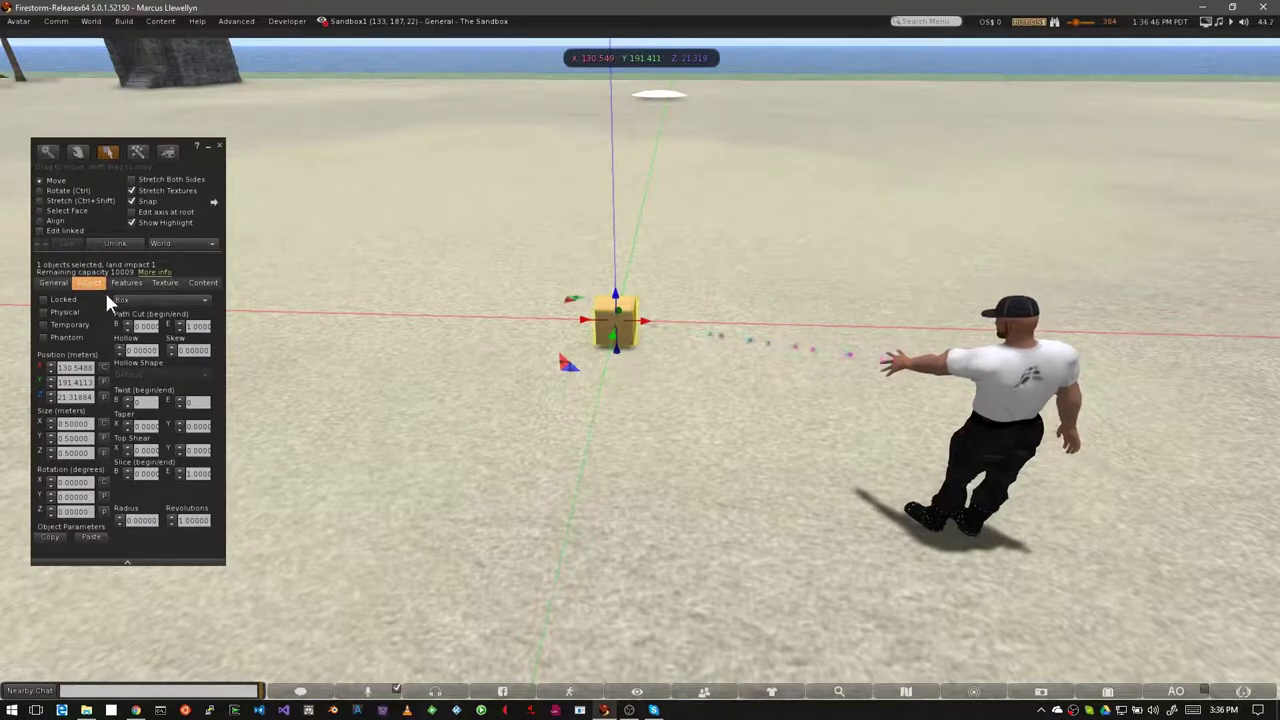
left_click(118, 345)
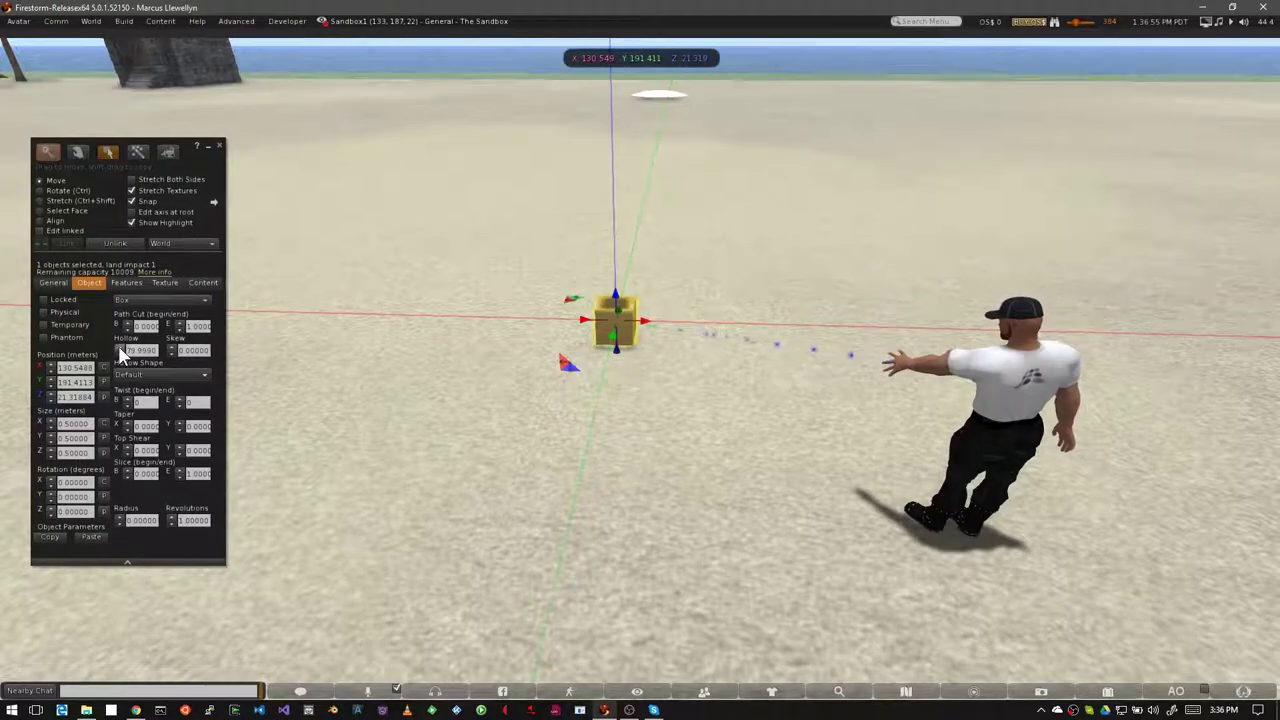
key("alt")
left_click_drag(623, 317, 640, 363, "alt")
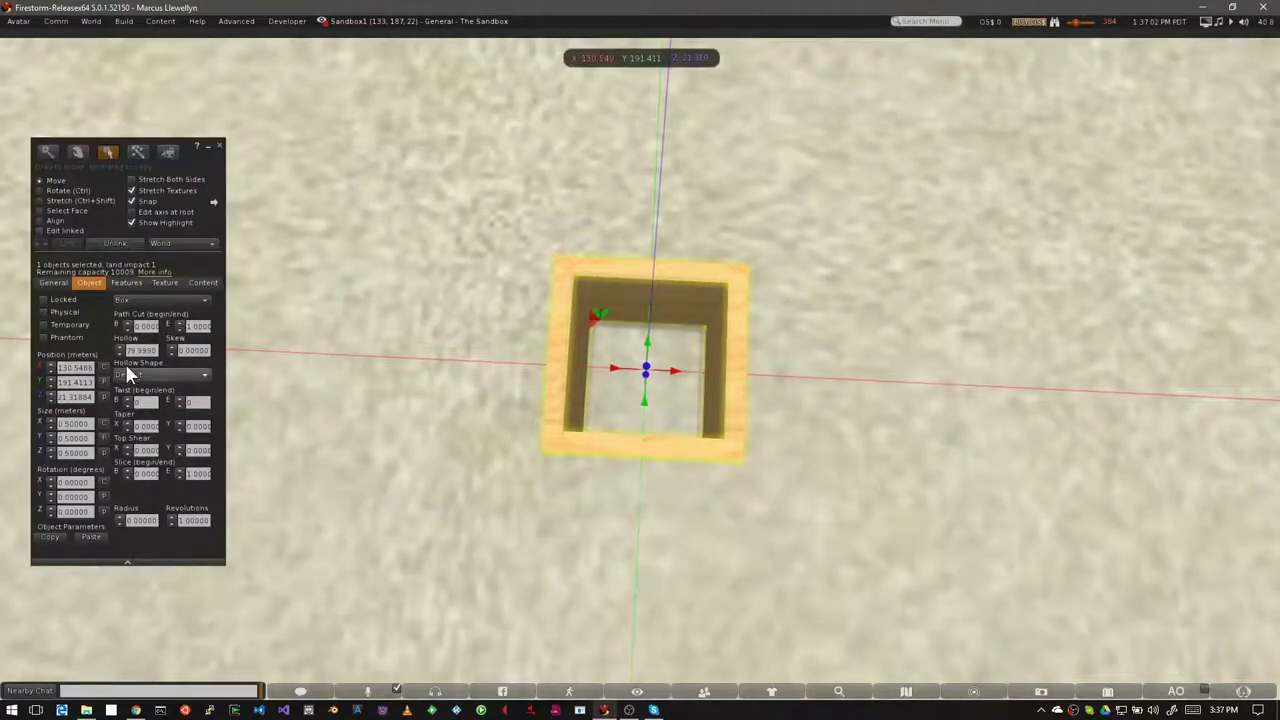
left_click(120, 348)
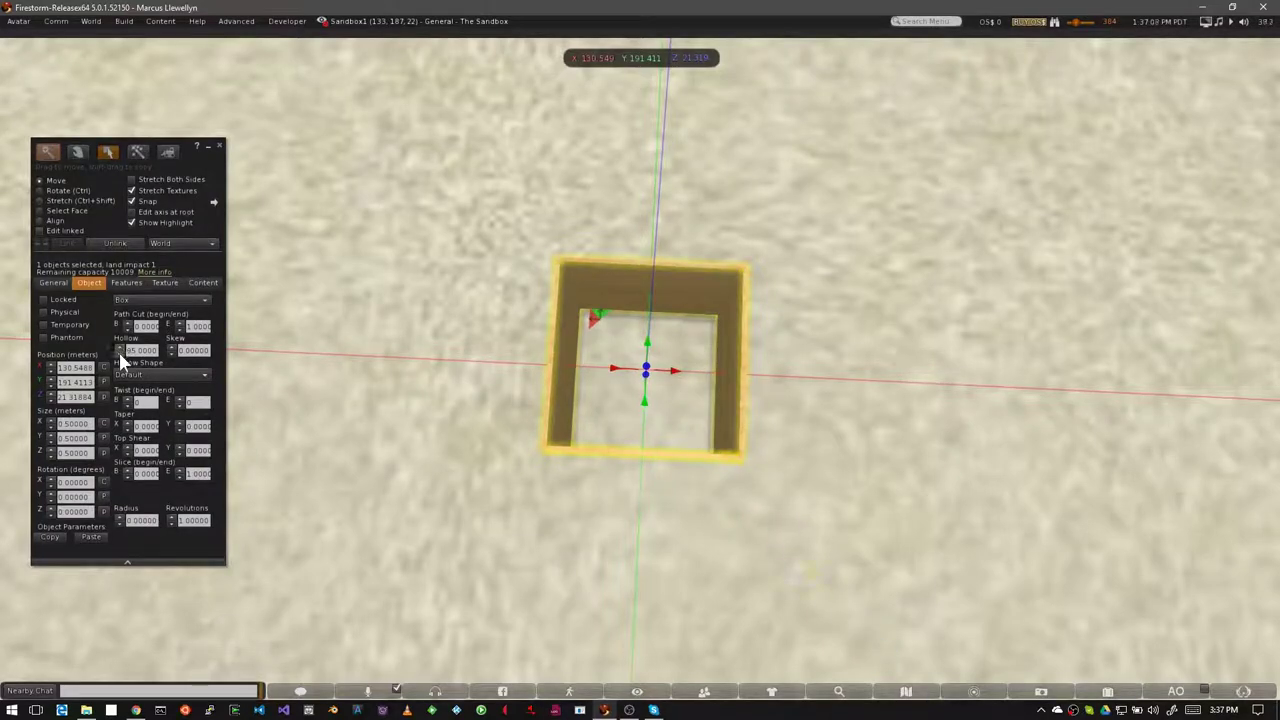
left_click(120, 352)
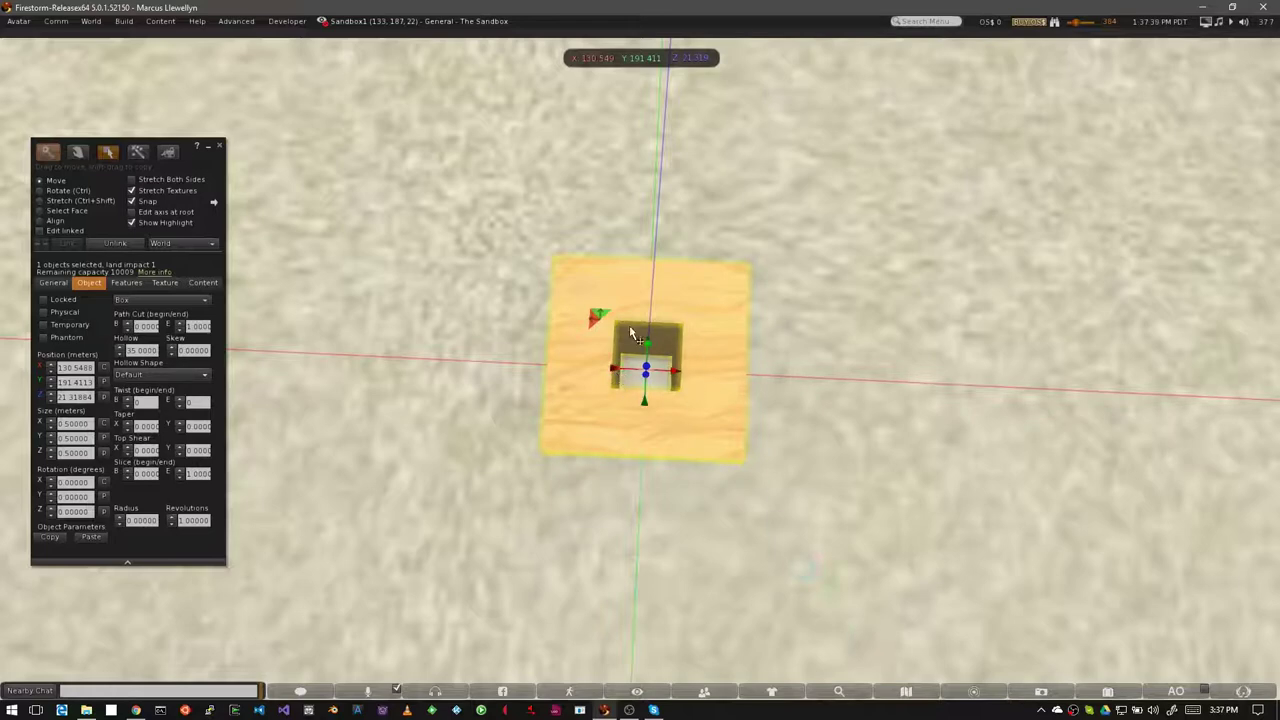
Set the cube's Hollow Shape to Triangle and raise Hollow to about 80.
left_click(198, 375)
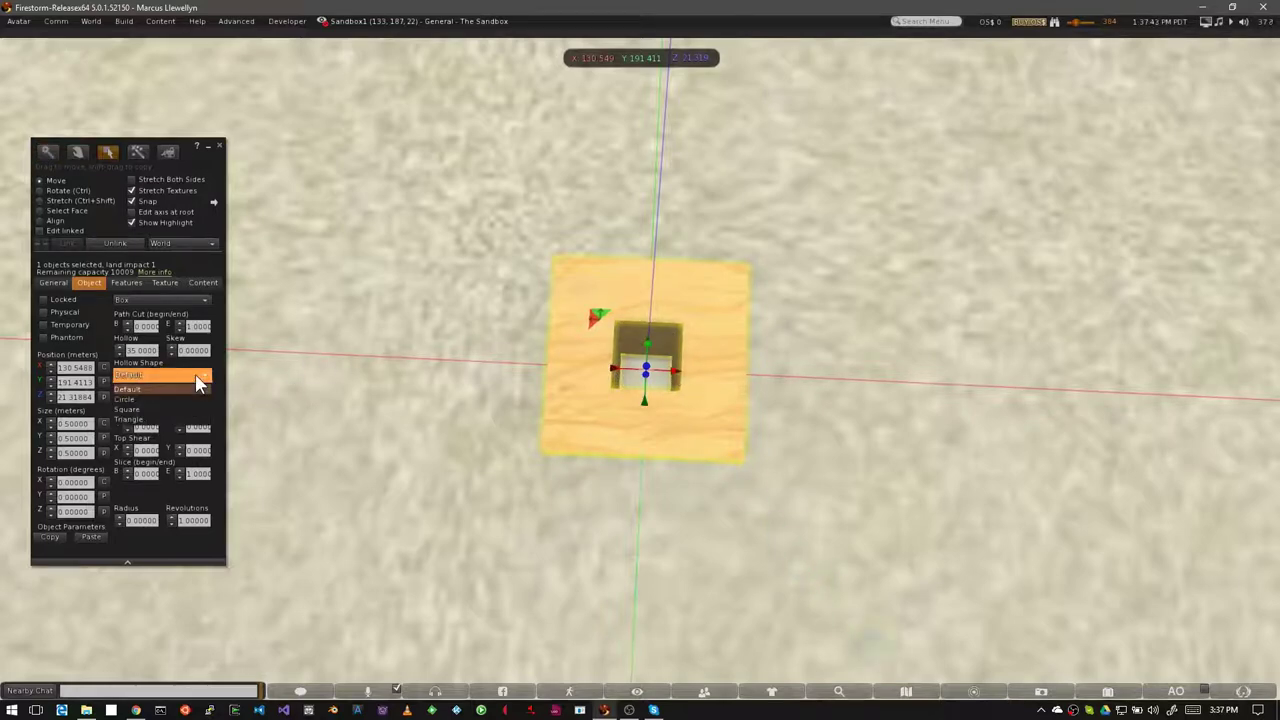
left_click(186, 399)
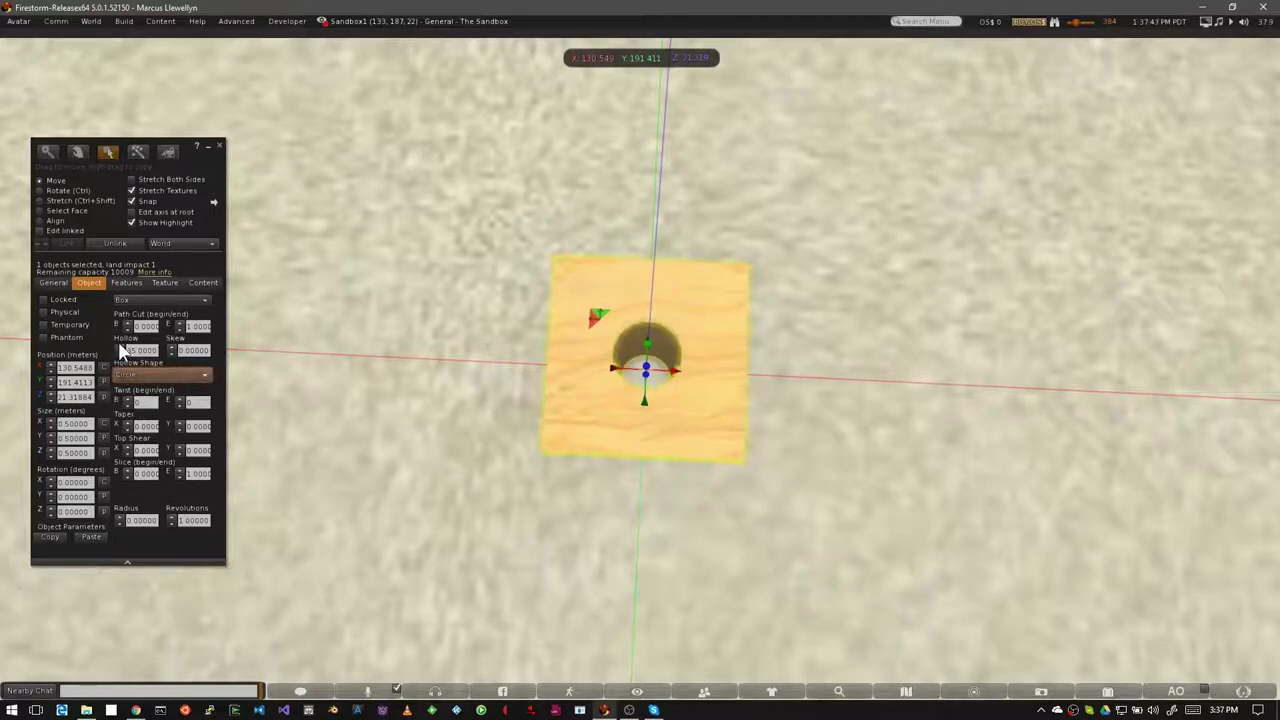
left_click(143, 375)
left_click(144, 407)
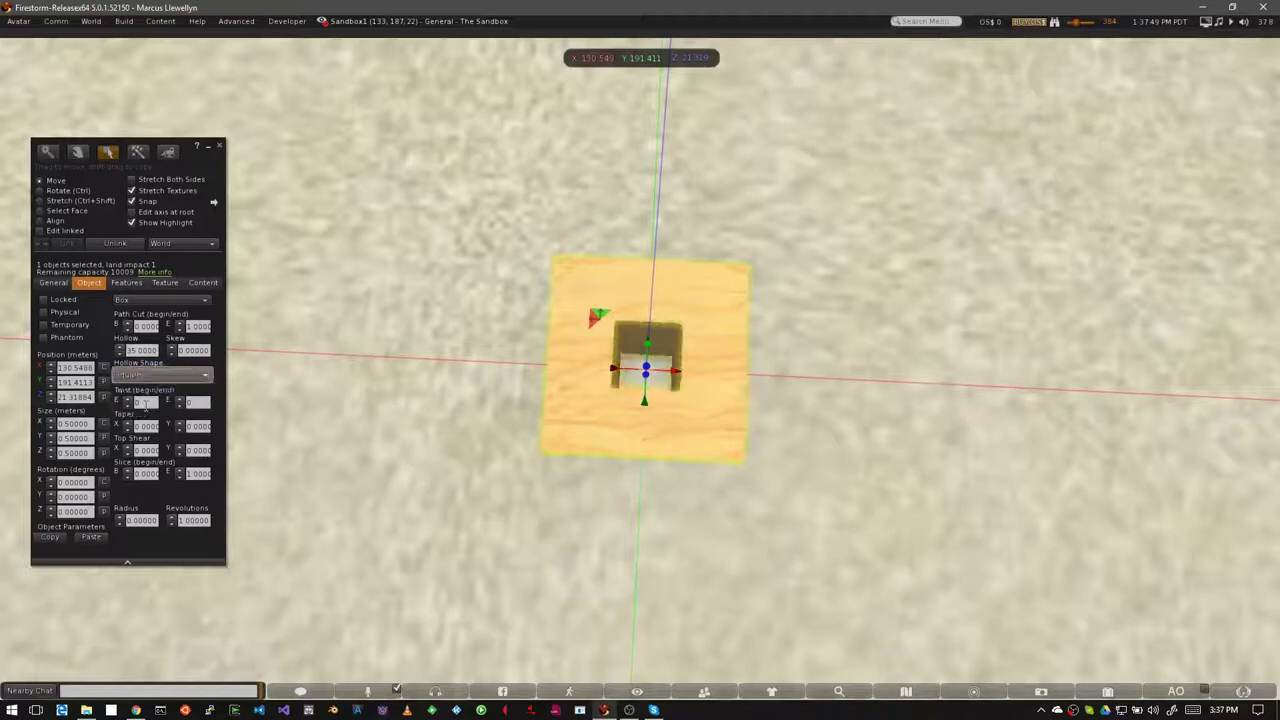
left_click(121, 377)
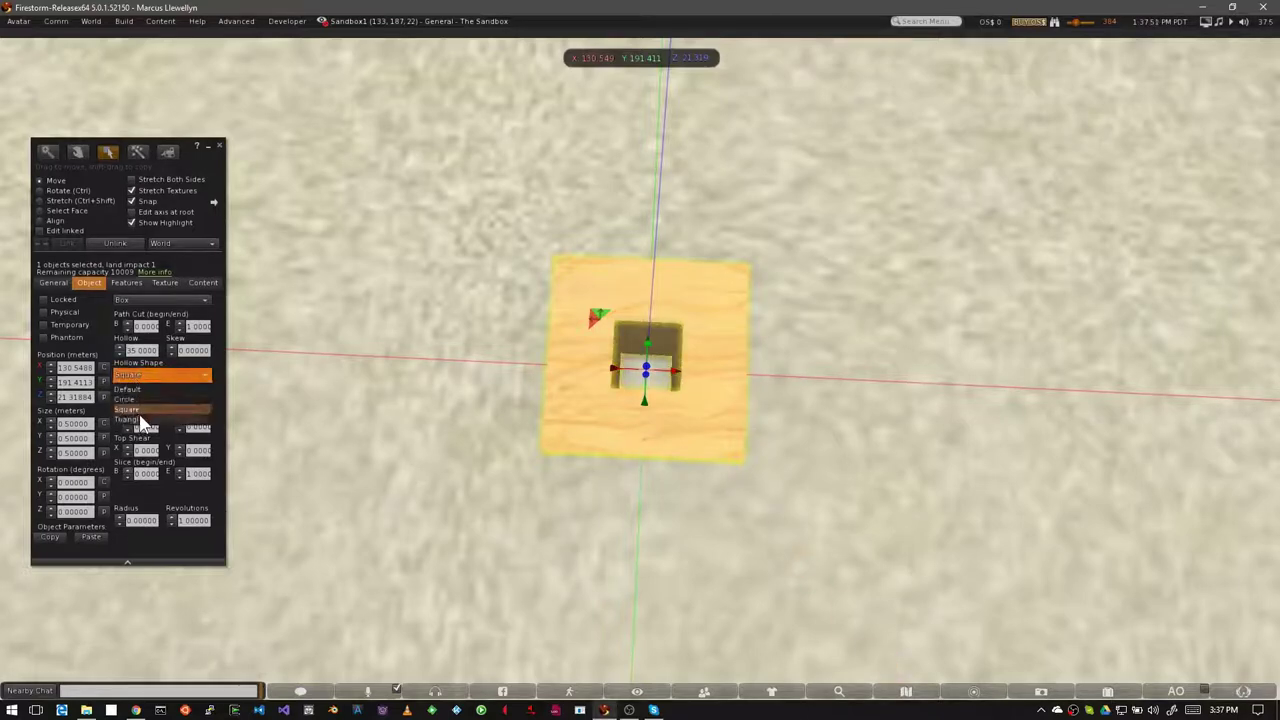
left_click(140, 424)
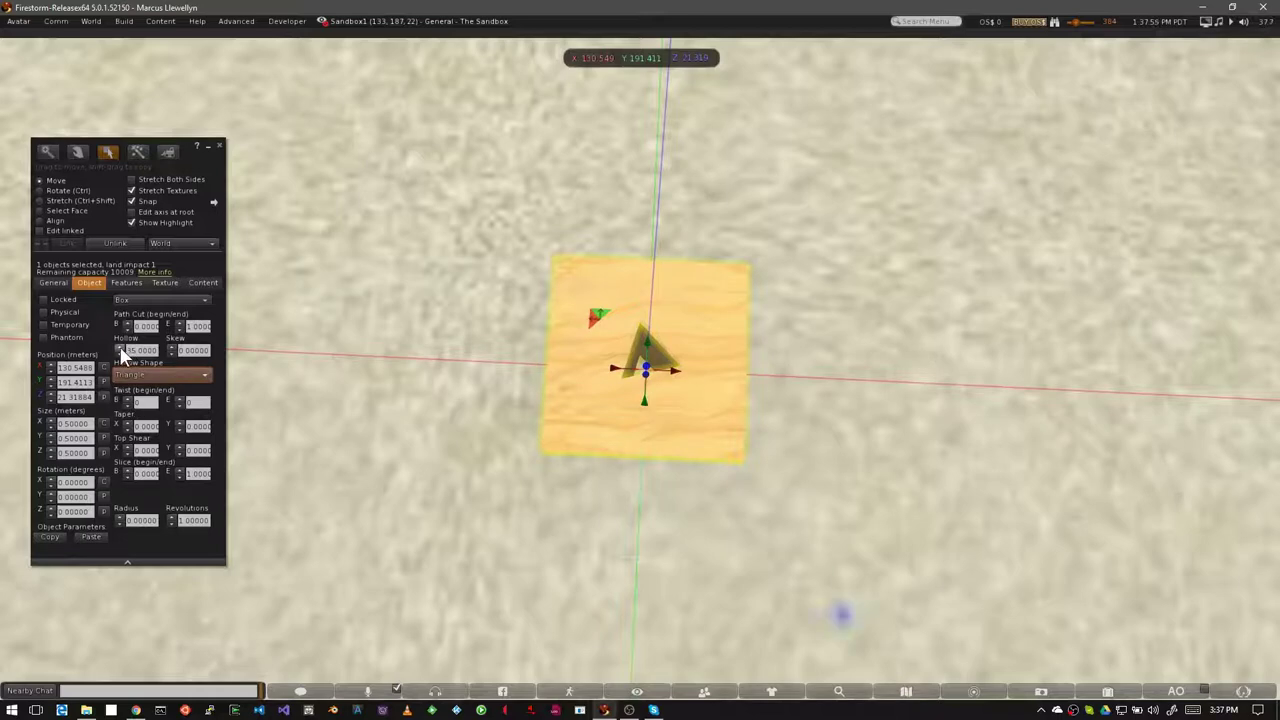
left_click_drag(120, 348, 120, 348)
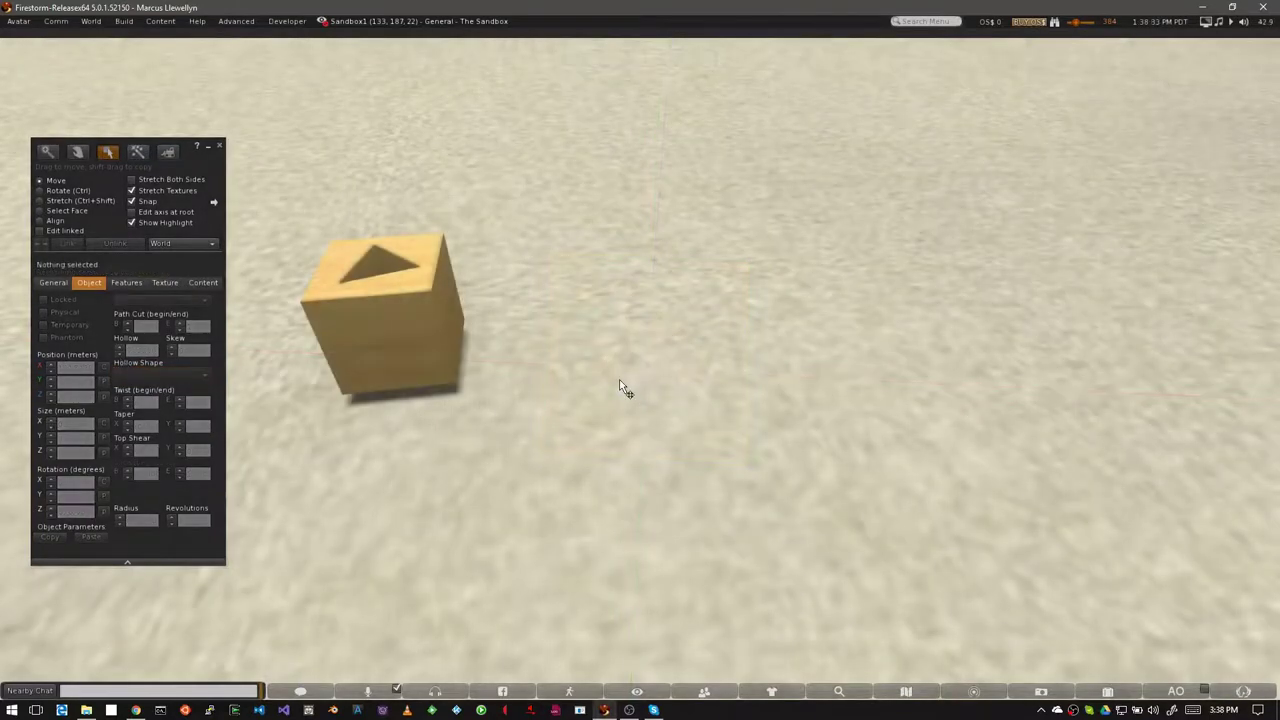
Rez a cylinder, widen its Hollow to about 55, and set Hollow Shape to Triangle.
left_click(138, 152)
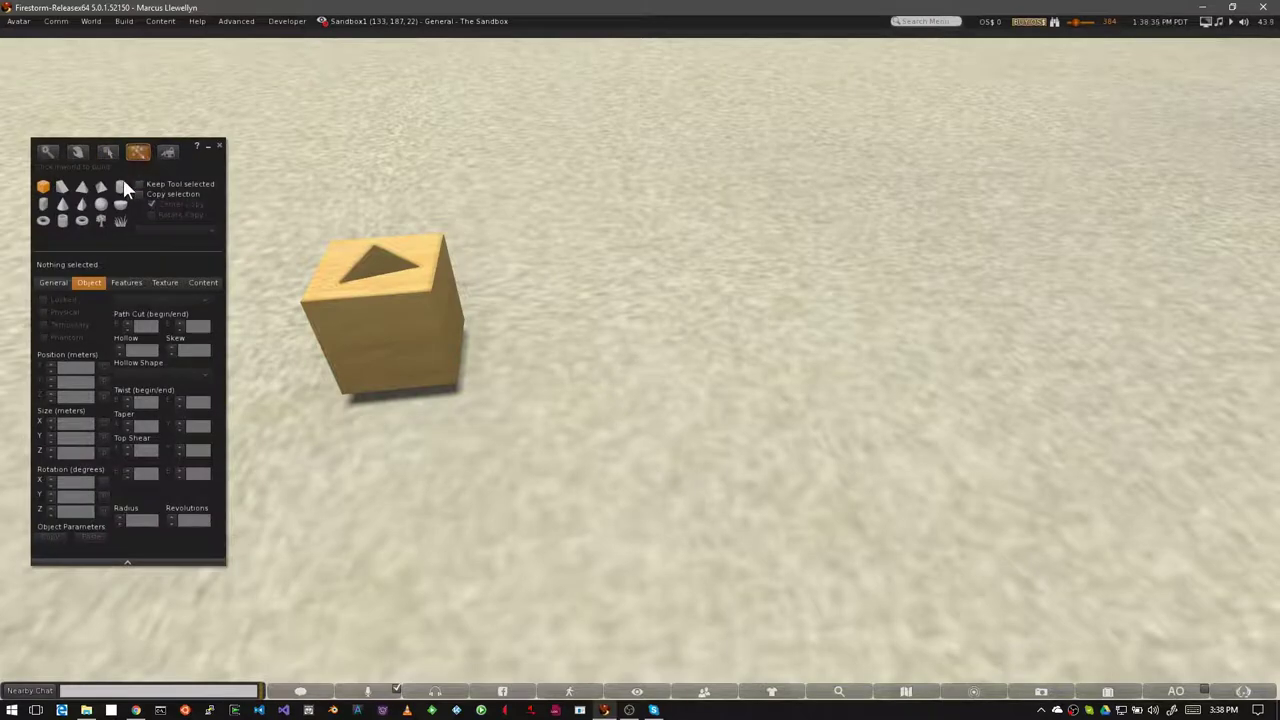
left_click(710, 378)
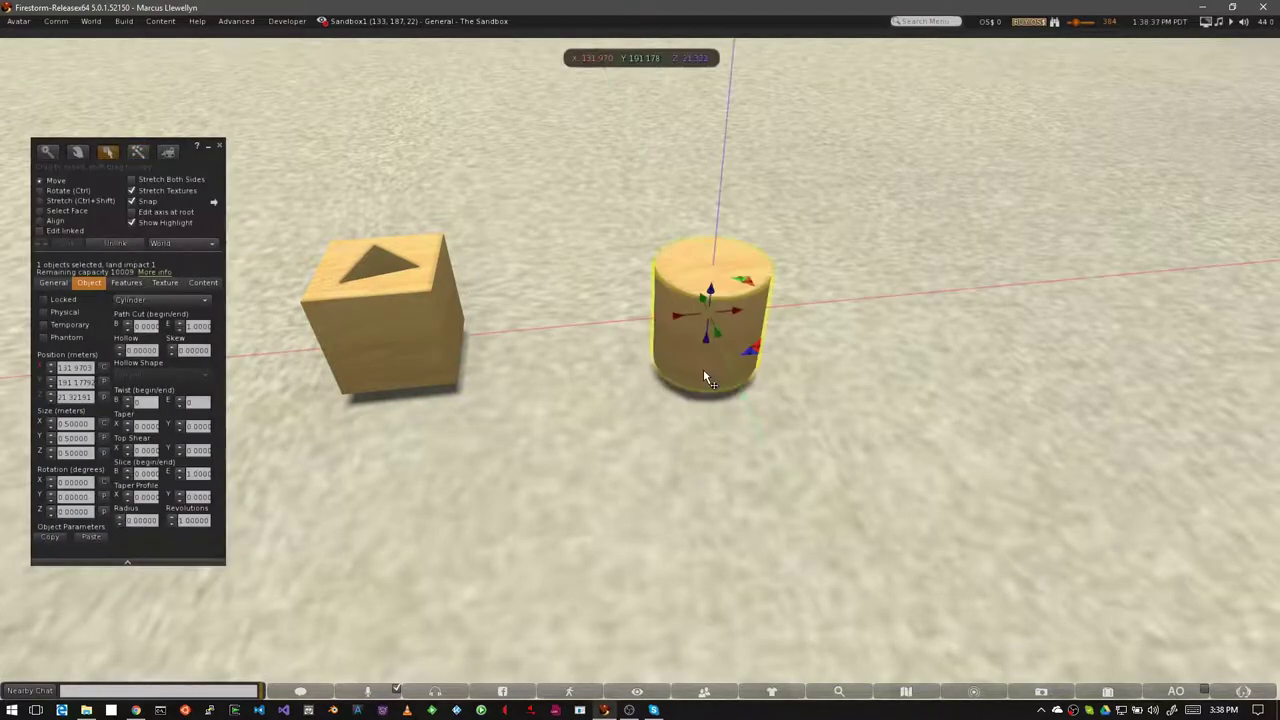
left_click_drag(710, 320, 715, 372, "alt")
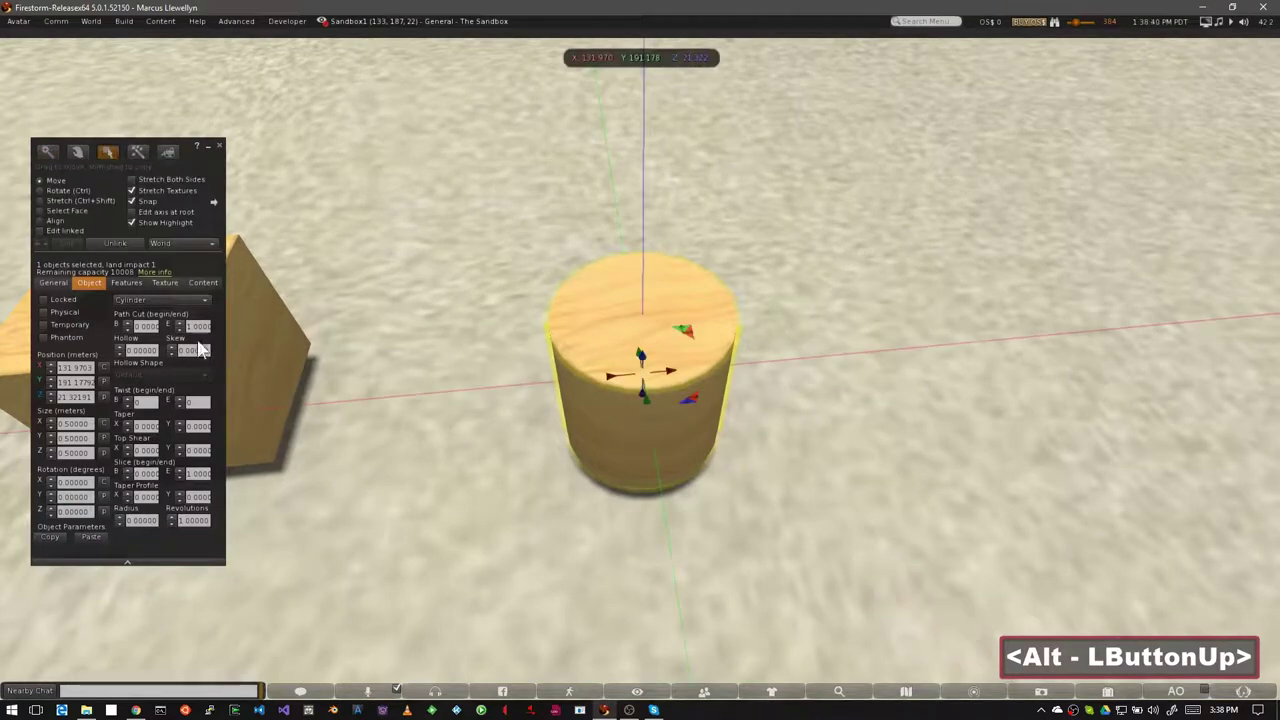
left_click(116, 346)
left_click_drag(117, 345, 125, 356)
left_click(168, 374)
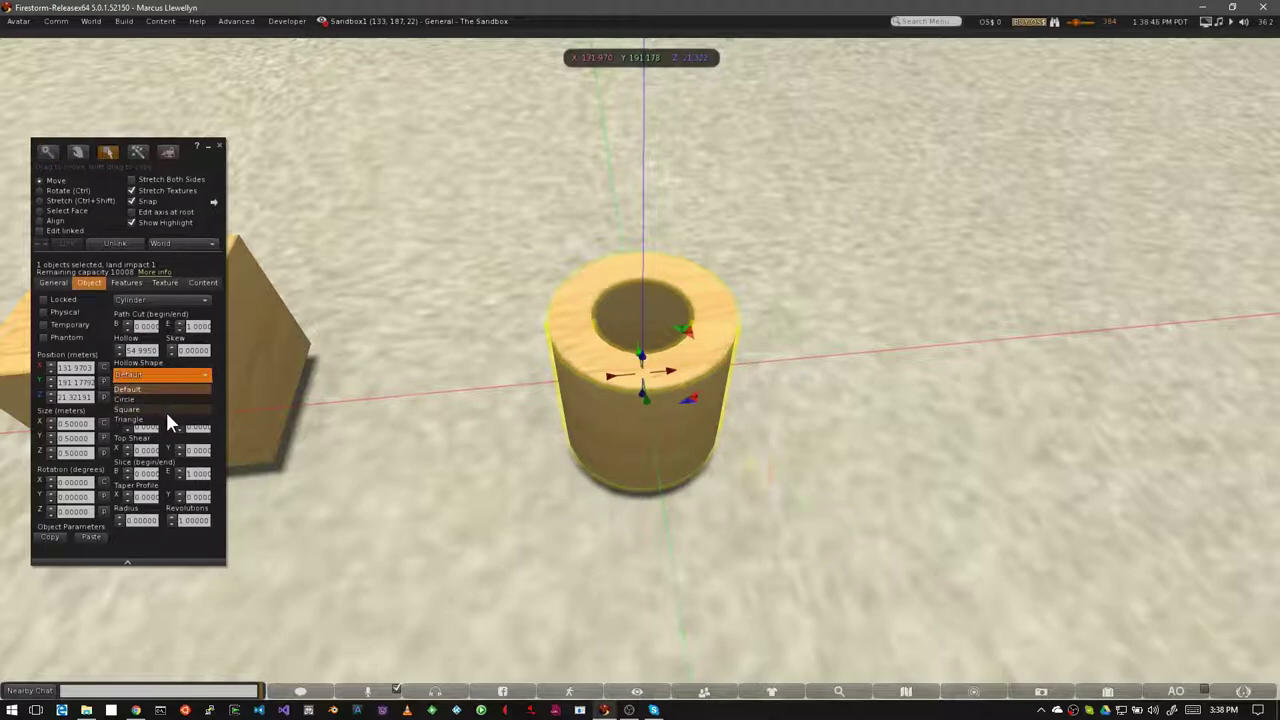
left_click(160, 419)
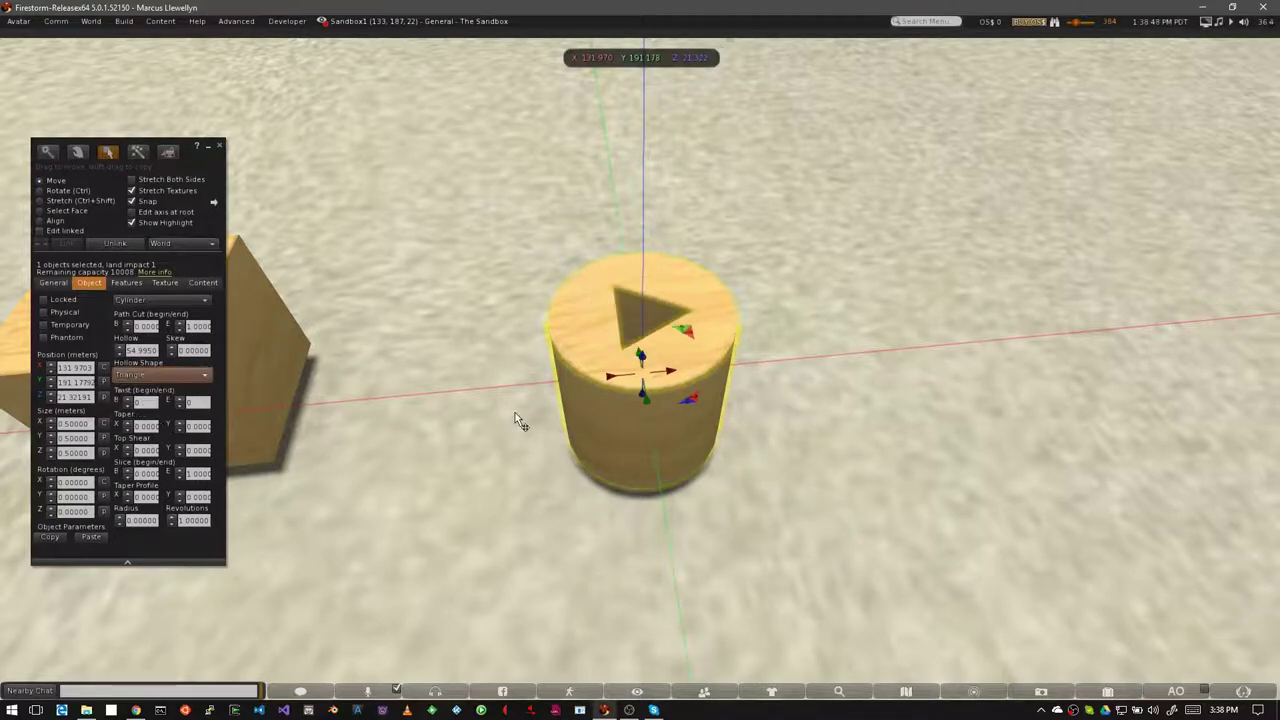
key("alt")
mouse_move(648, 369)
left_mouse_down("alt")
mouse_move(700, 378)
mouse_move(720, 362)
mouse_move(690, 280)
mouse_move(640, 363)
mouse_move(646, 320)
mouse_move(642, 363)
left_mouse_up("alt")
key("alt")
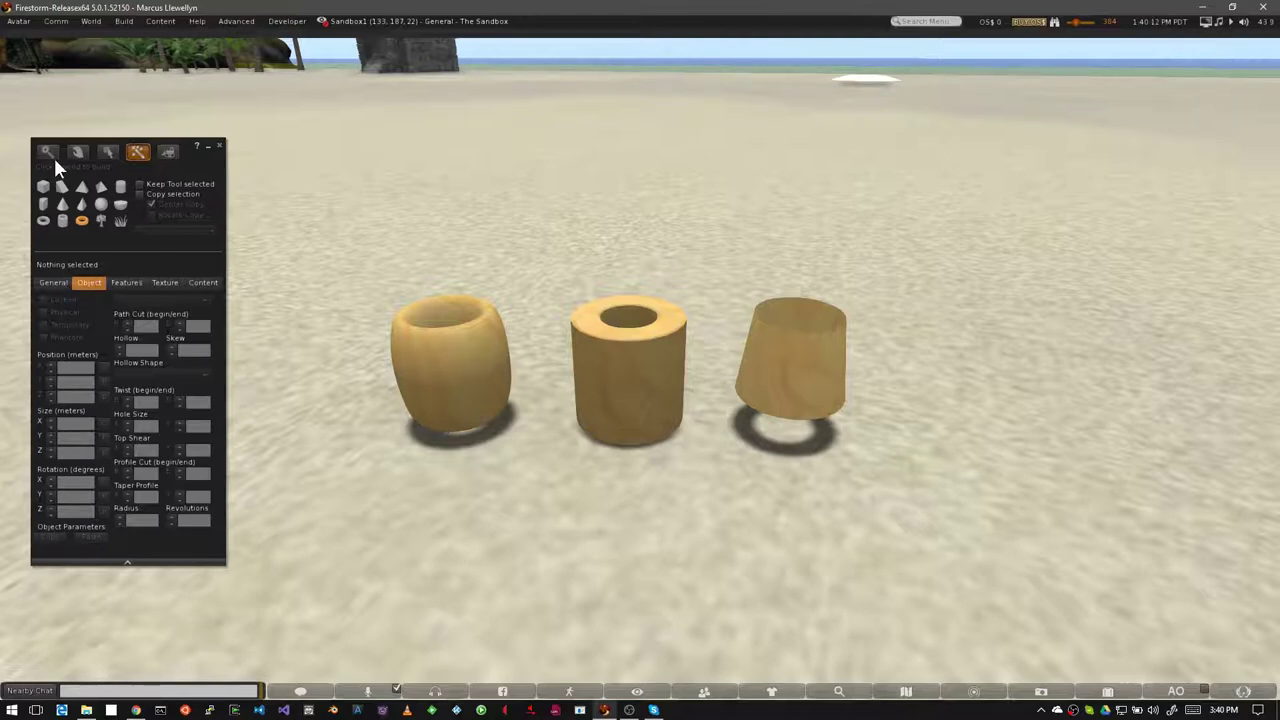
Select the torus, set Path Cut Begin to 0.5, and raise its Hollow to about 60.
left_click(108, 150)
left_click(403, 350)
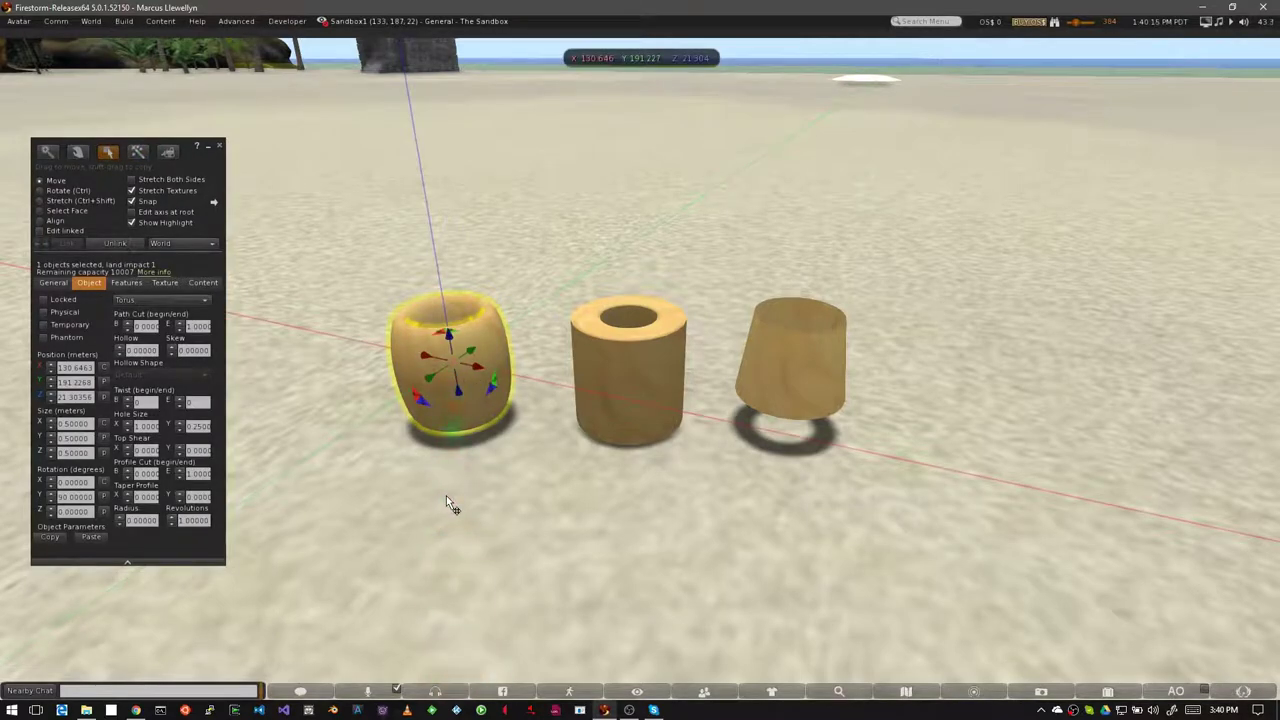
scroll(131, 328, "up", 5)
scroll(131, 328, "up", 15)
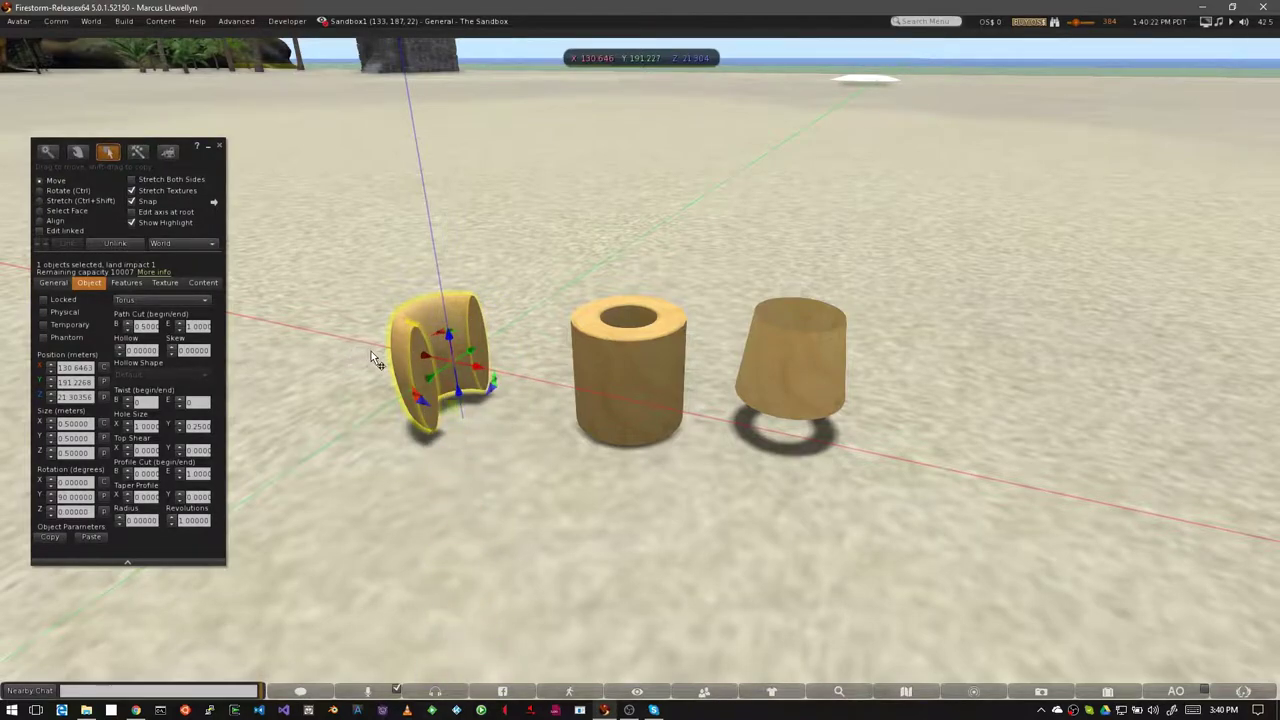
key("alt")
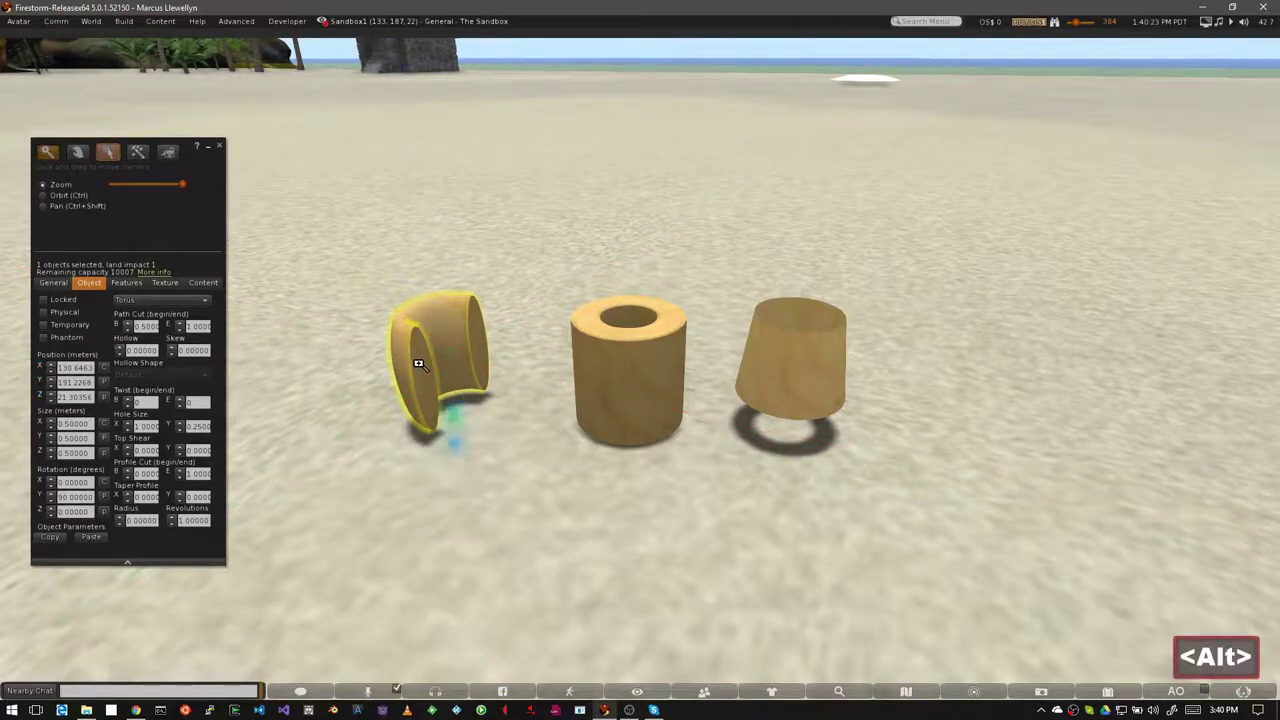
left_click_drag(418, 363, 449, 357, "alt")
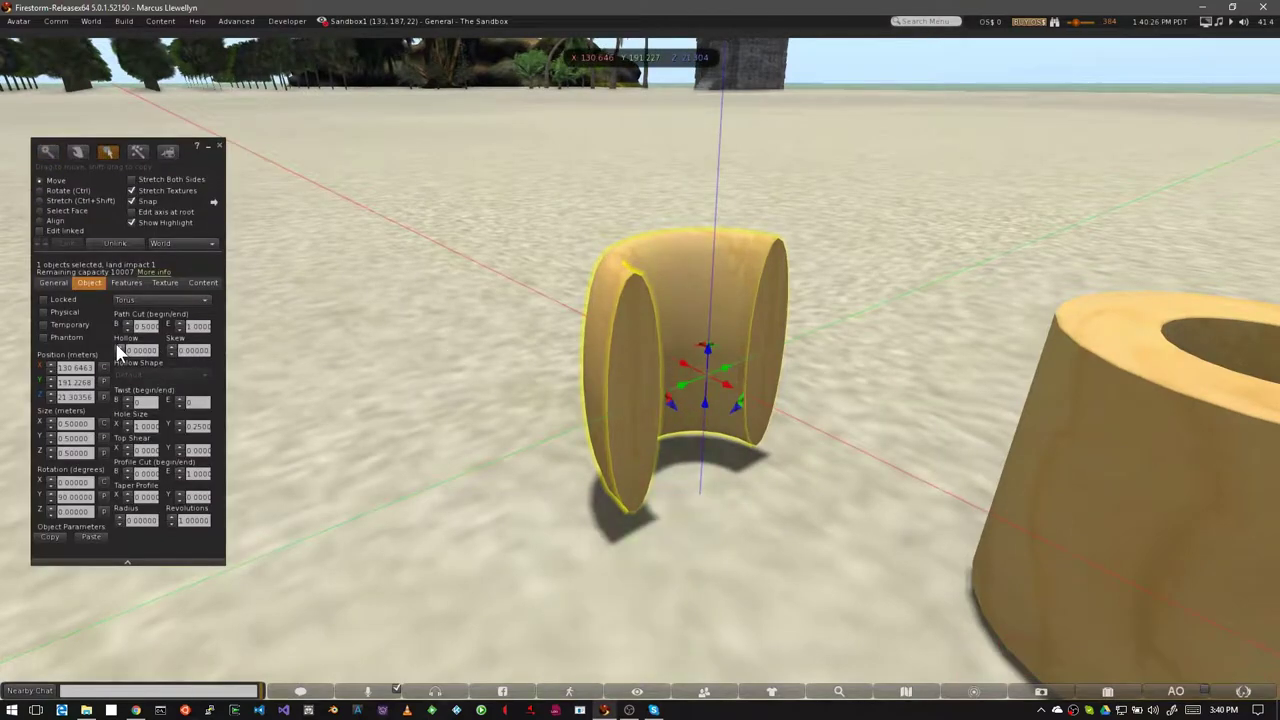
scroll(116, 342, "up", 2)
scroll(116, 342, "up", 7)
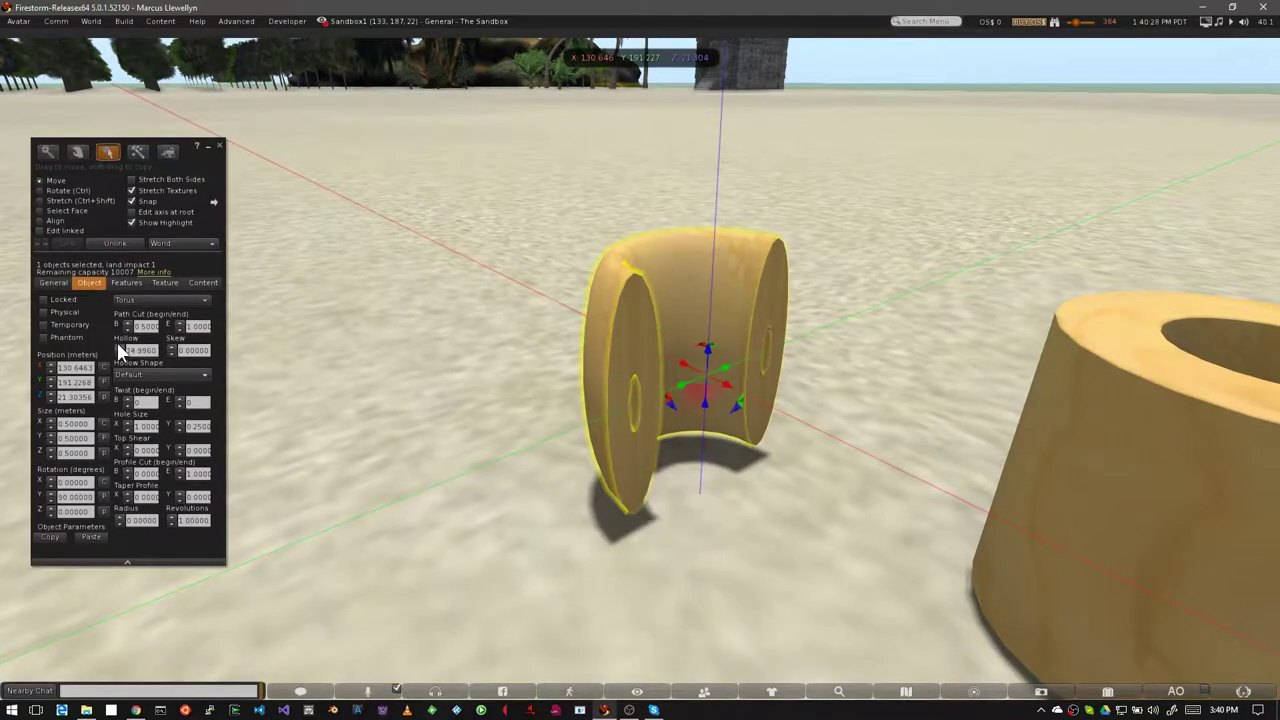
scroll(117, 342, "up", 3)
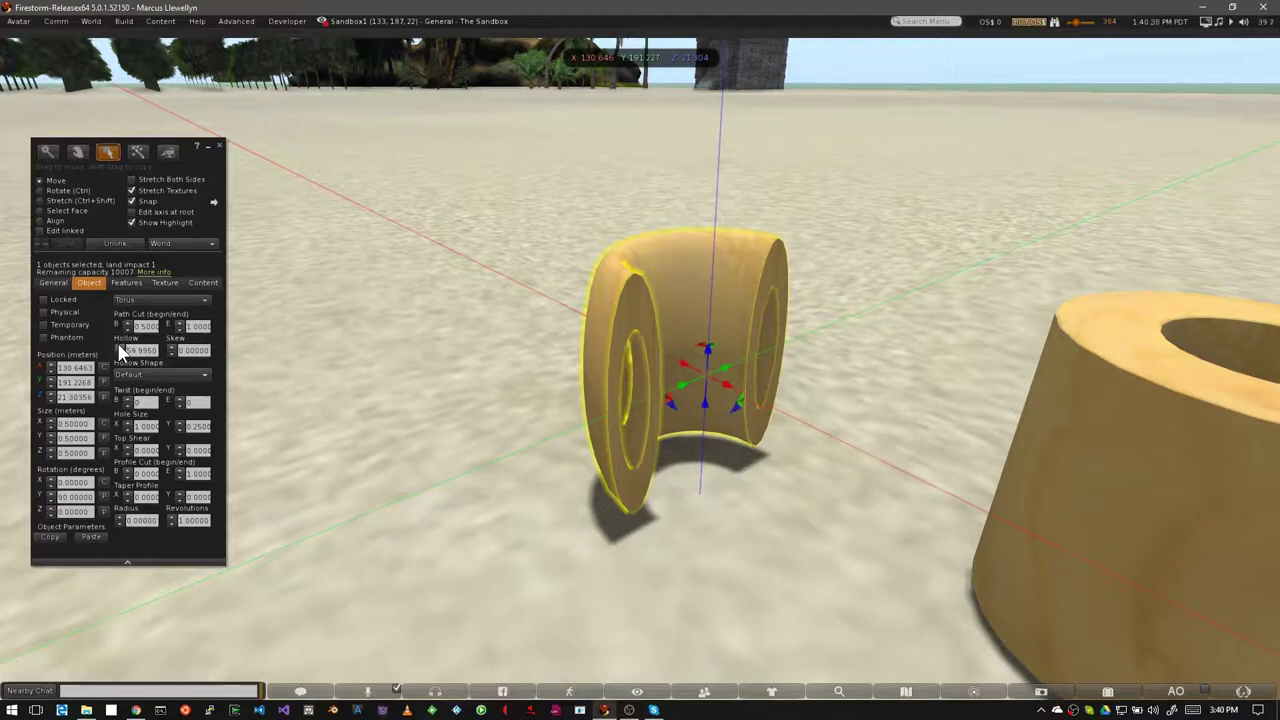
Select the tube and raise its Path Cut Begin and Hollow.
left_click_drag(763, 466, 640, 372, "ctrl+alt")
left_click(640, 372)
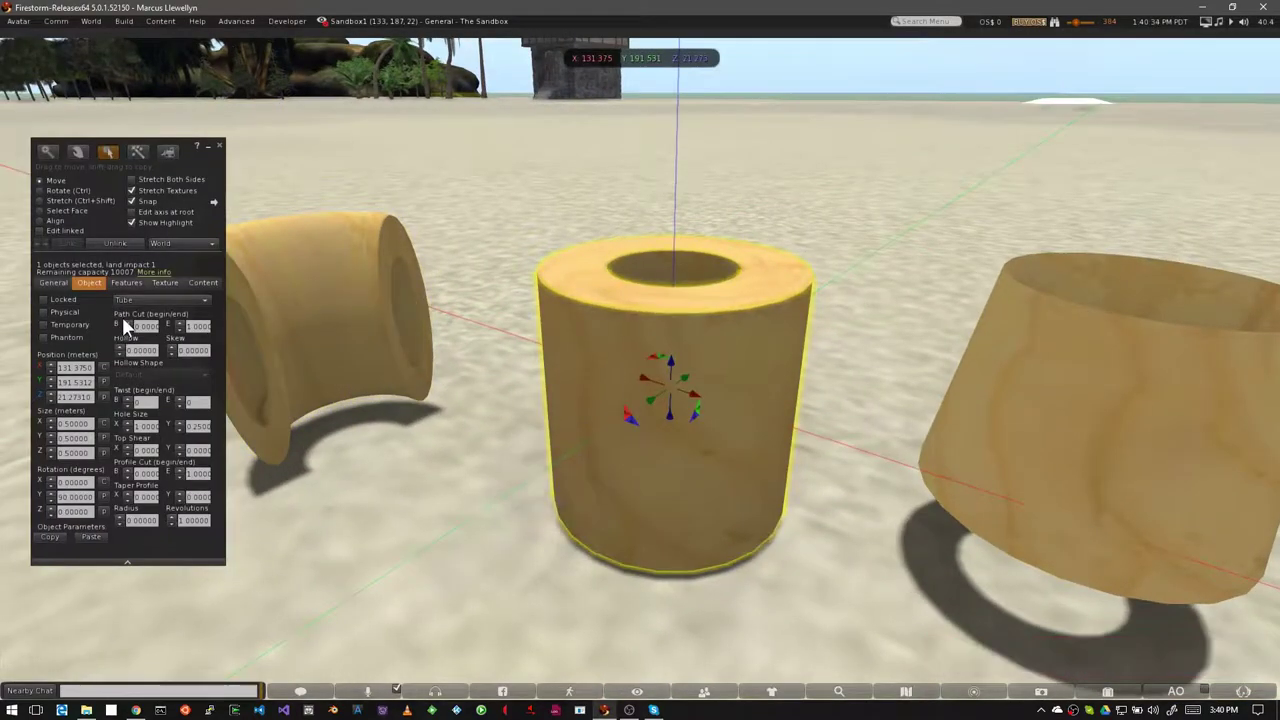
scroll(125, 318, "up", 20)
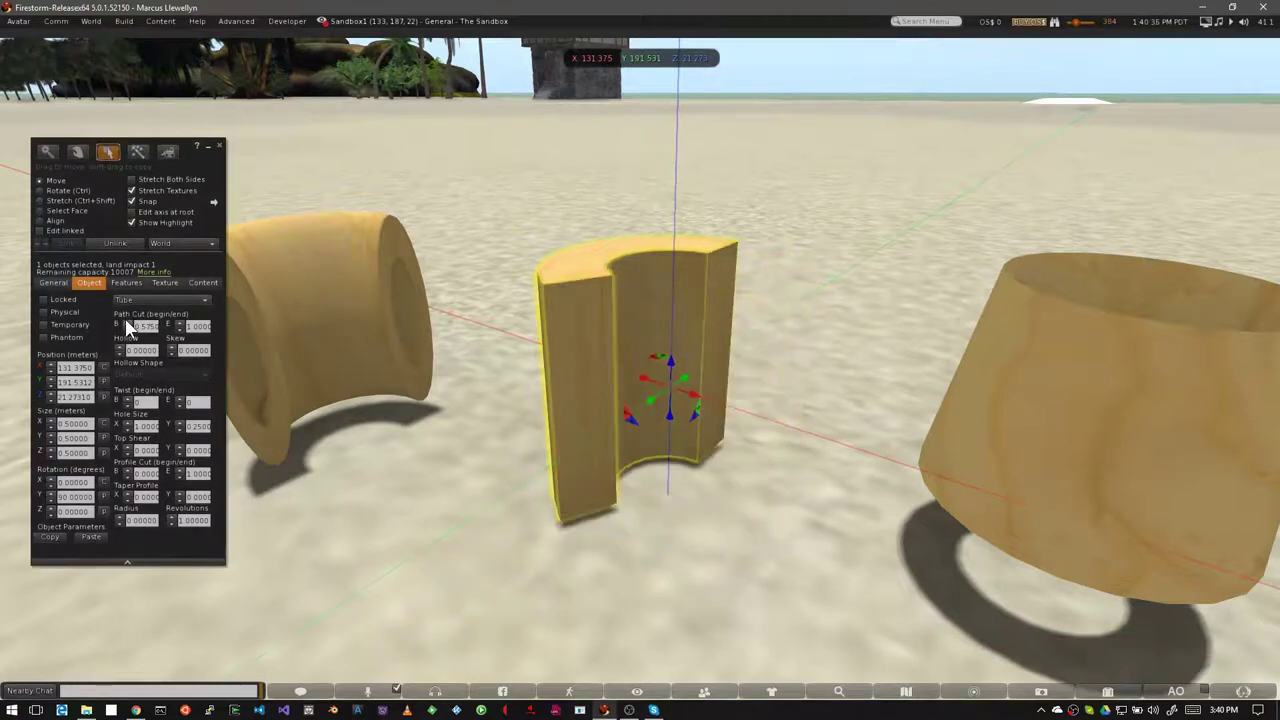
key("alt")
scroll(115, 348, "up", 6)
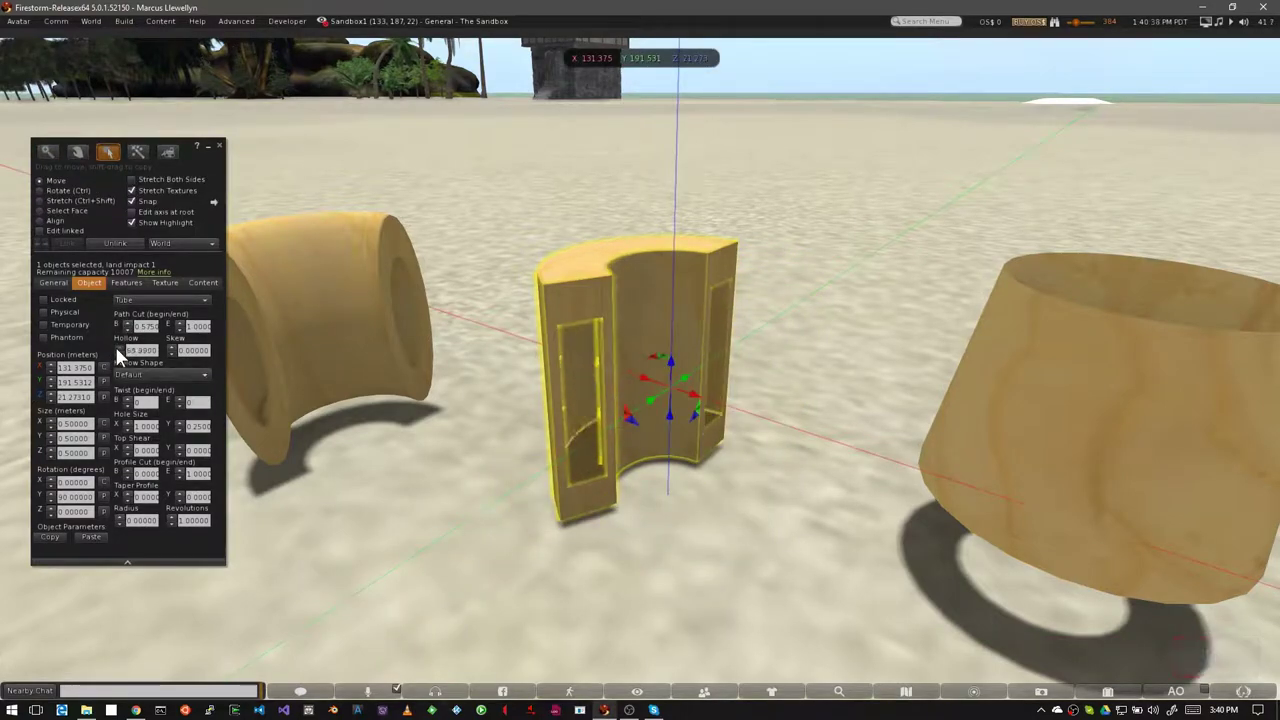
Select the ring, raise its Path Cut Begin and Hollow, then deselect everything.
left_click(1007, 402, "alt")
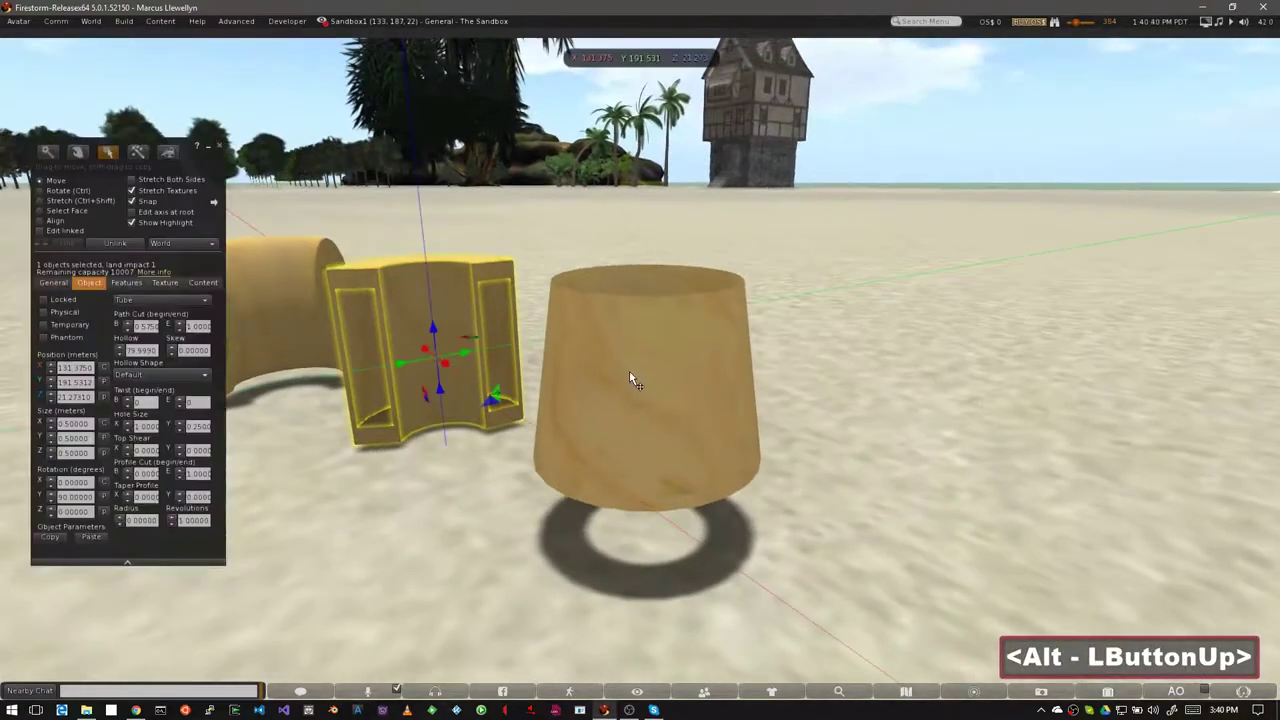
left_click(629, 370, "alt")
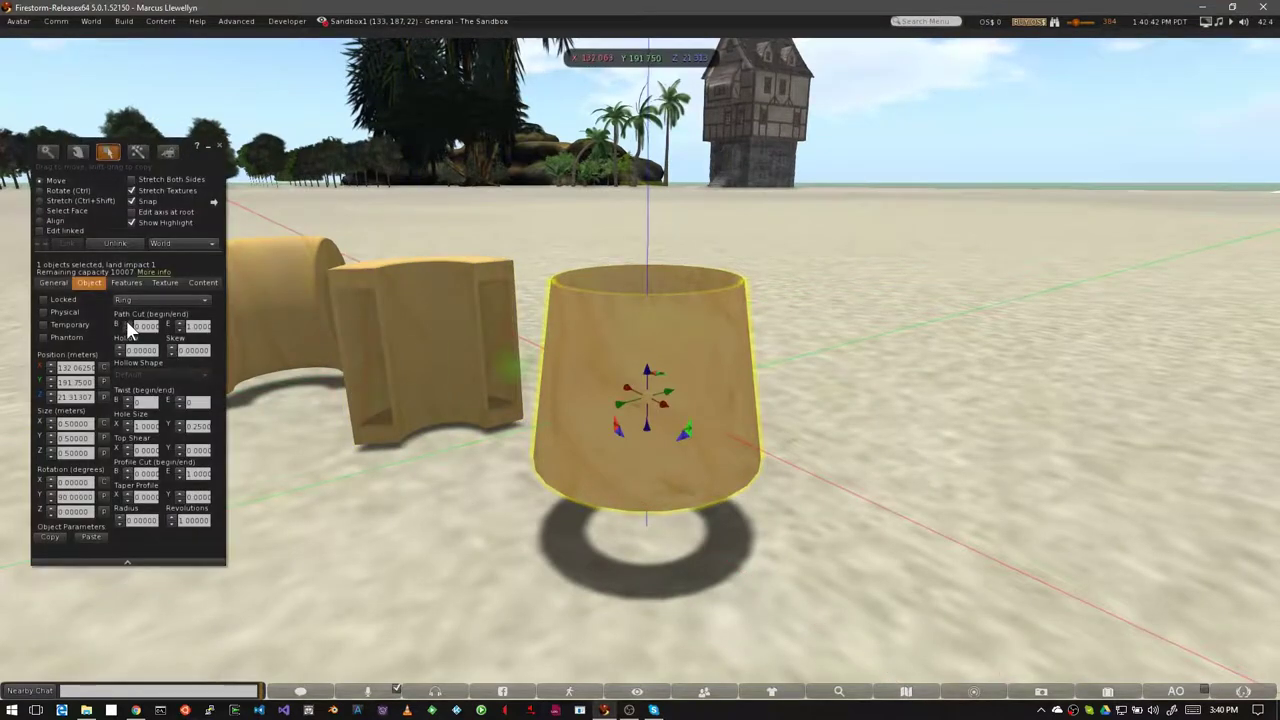
scroll(130, 326, "up", 14)
scroll(130, 326, "up", 7)
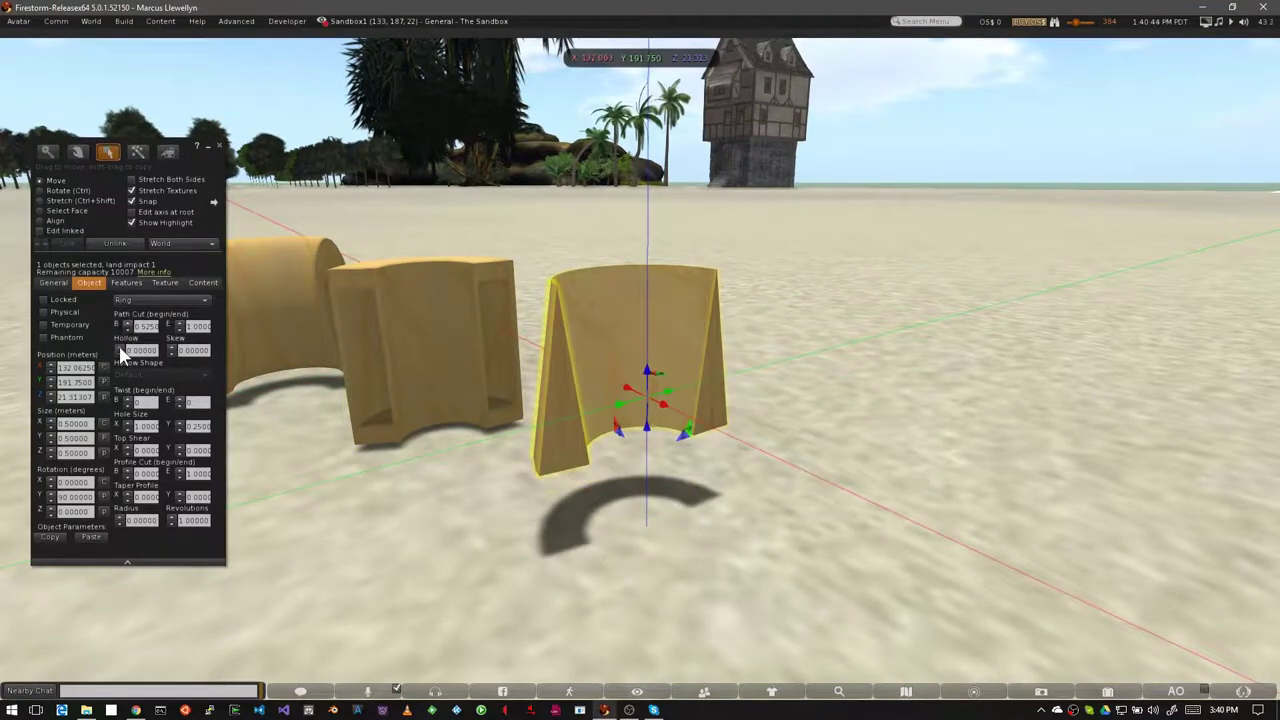
scroll(120, 352, "up", 11)
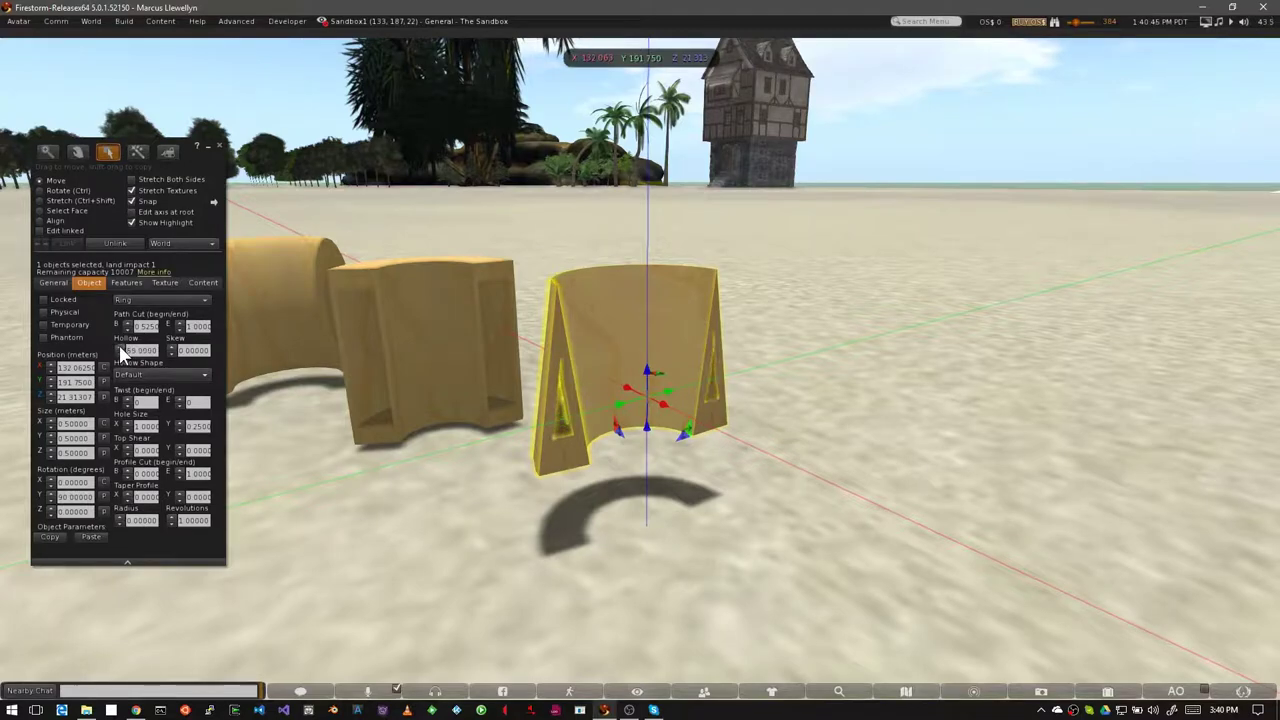
left_click(394, 329, "alt")
left_click_drag(598, 412, 671, 390, "alt")
left_click(676, 484)
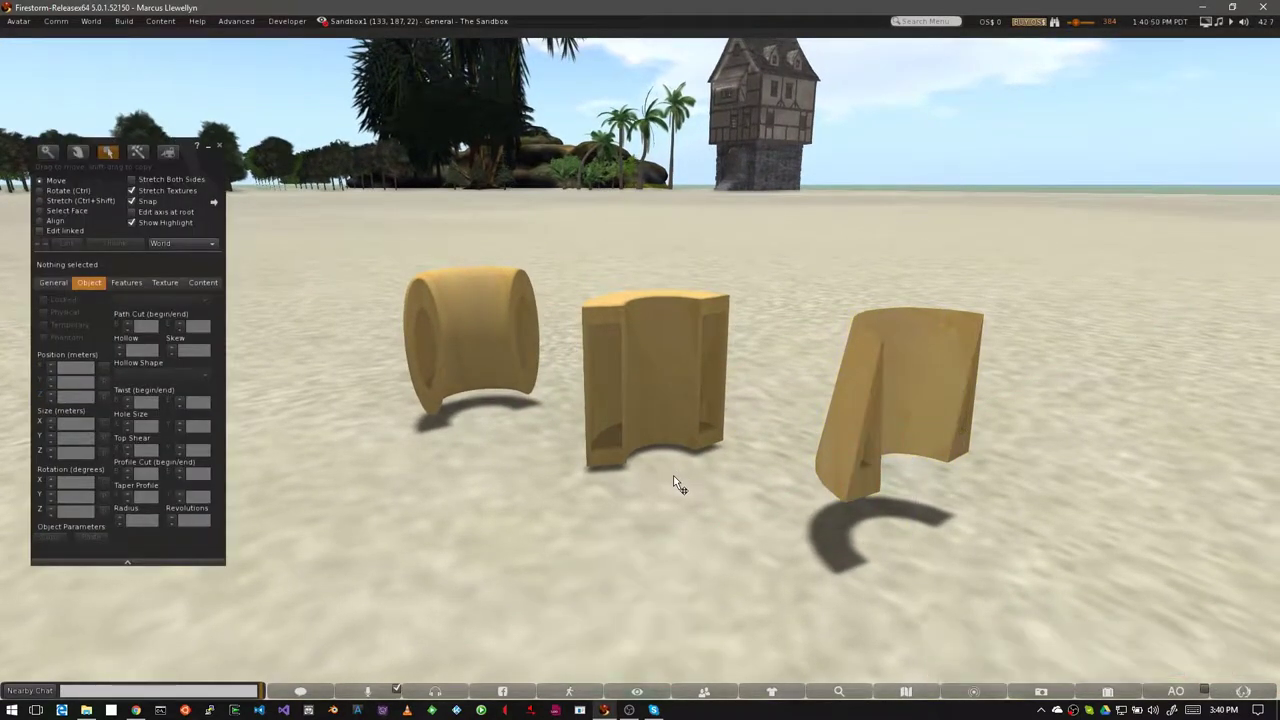